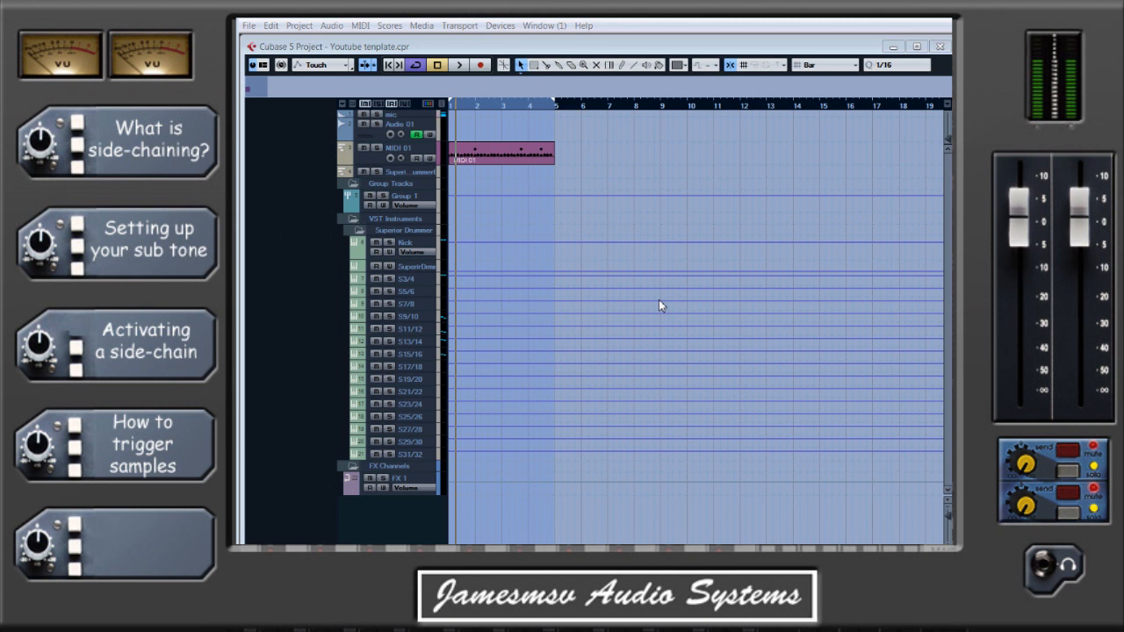
Show the track Inspector, select the MIDI 01 track and look up the option for adding an FX channel track.
{"action": "key", "text": "alt+i"}
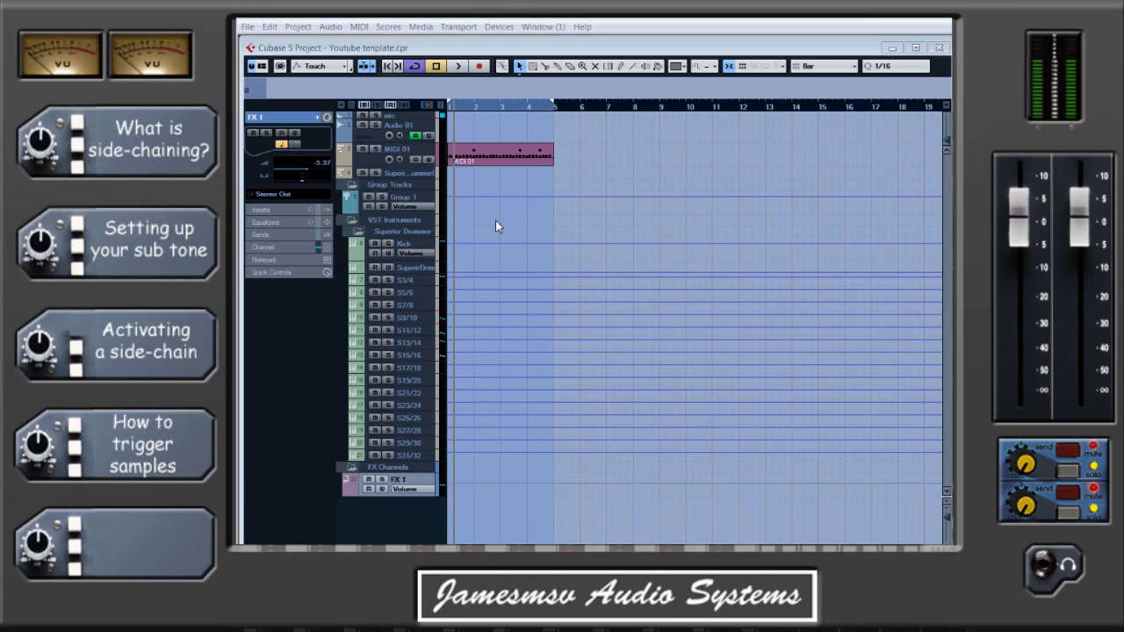
{"action": "left_click", "coordinate": [425, 153]}
{"action": "left_click", "coordinate": [388, 159]}
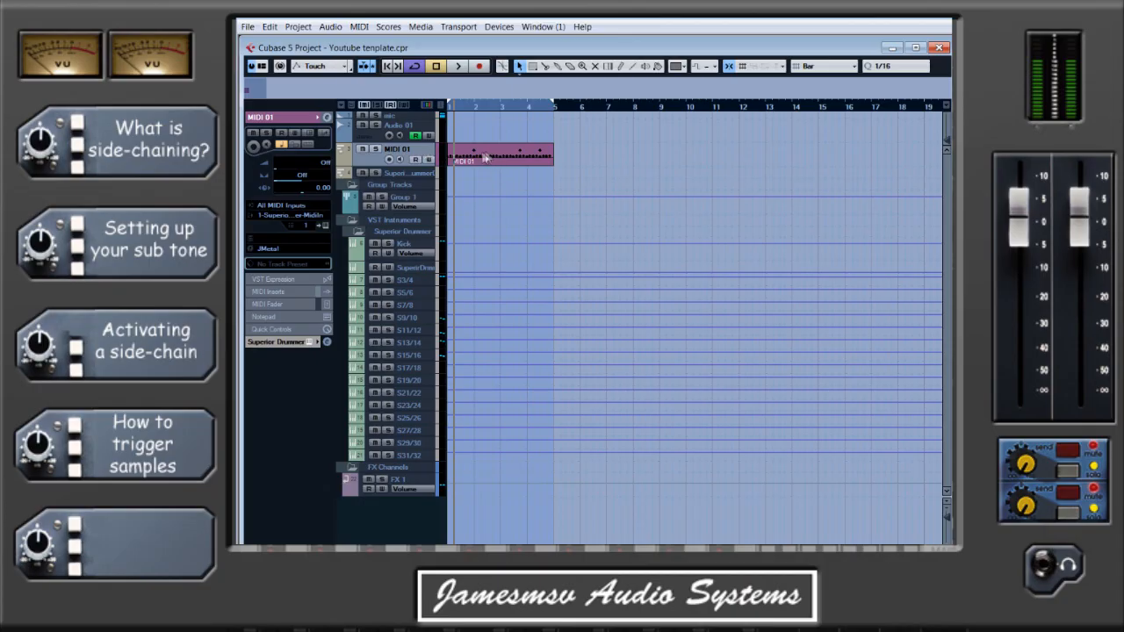
{"action": "right_click", "coordinate": [423, 155]}
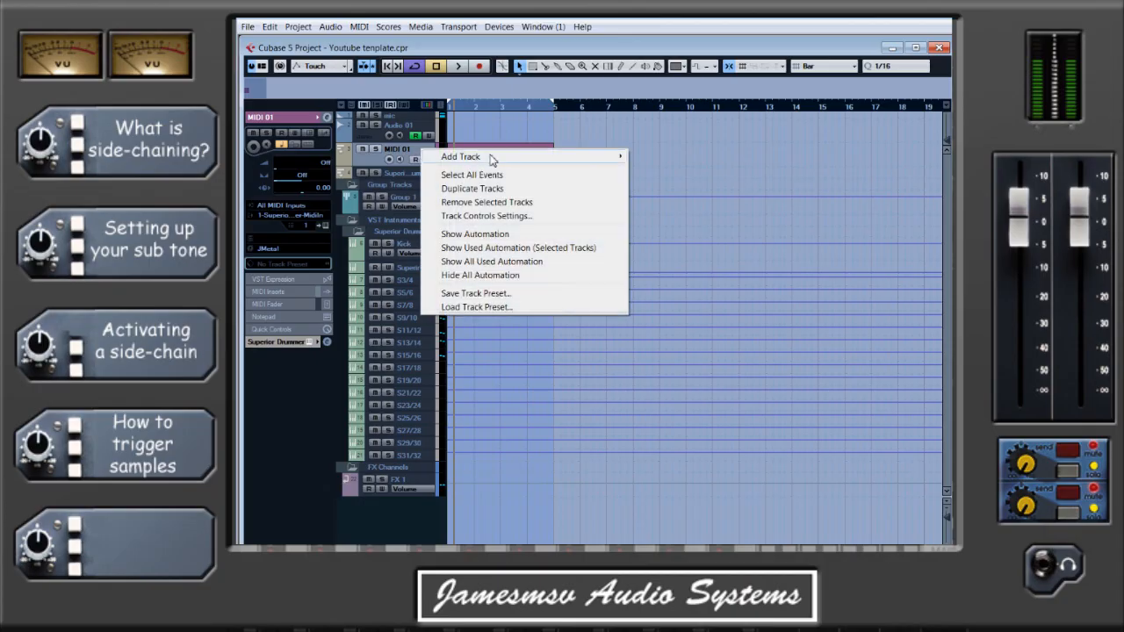
{"action": "mouse_move", "coordinate": [478, 158]}
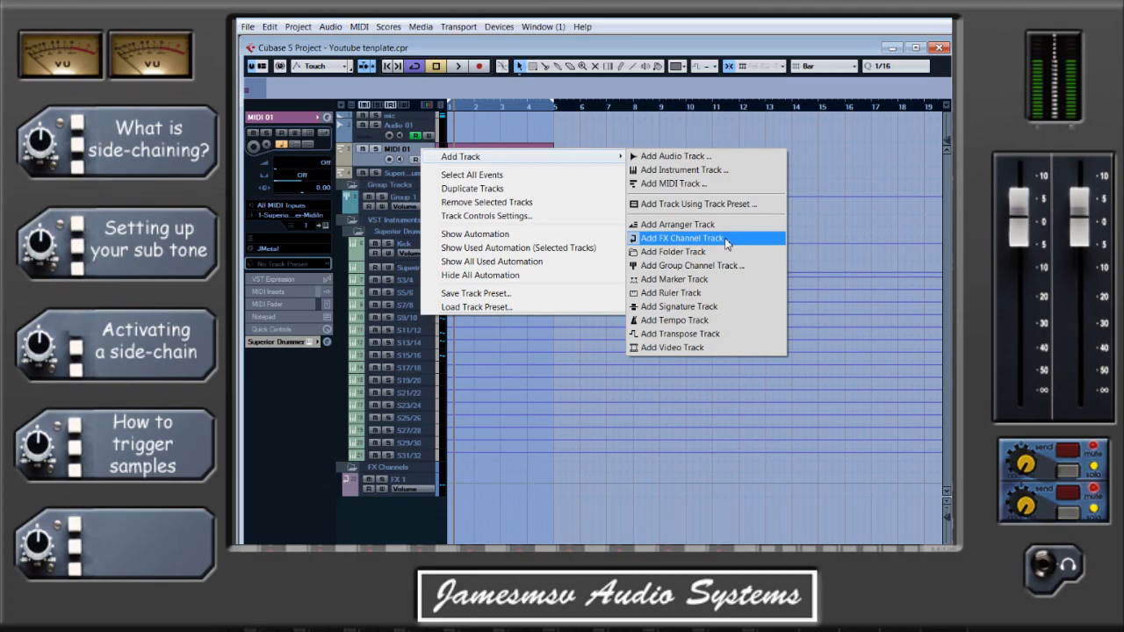
Open the FX 1 channel settings and load the TestGenerator into the first insert slot.
{"action": "left_click", "coordinate": [418, 485]}
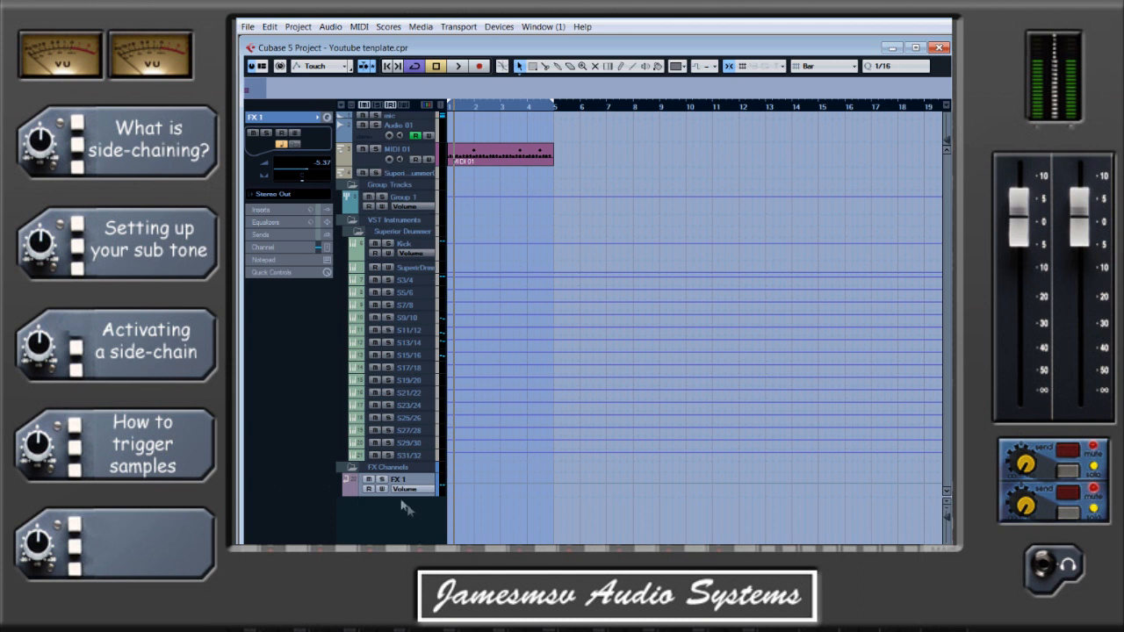
{"action": "left_click", "coordinate": [327, 117]}
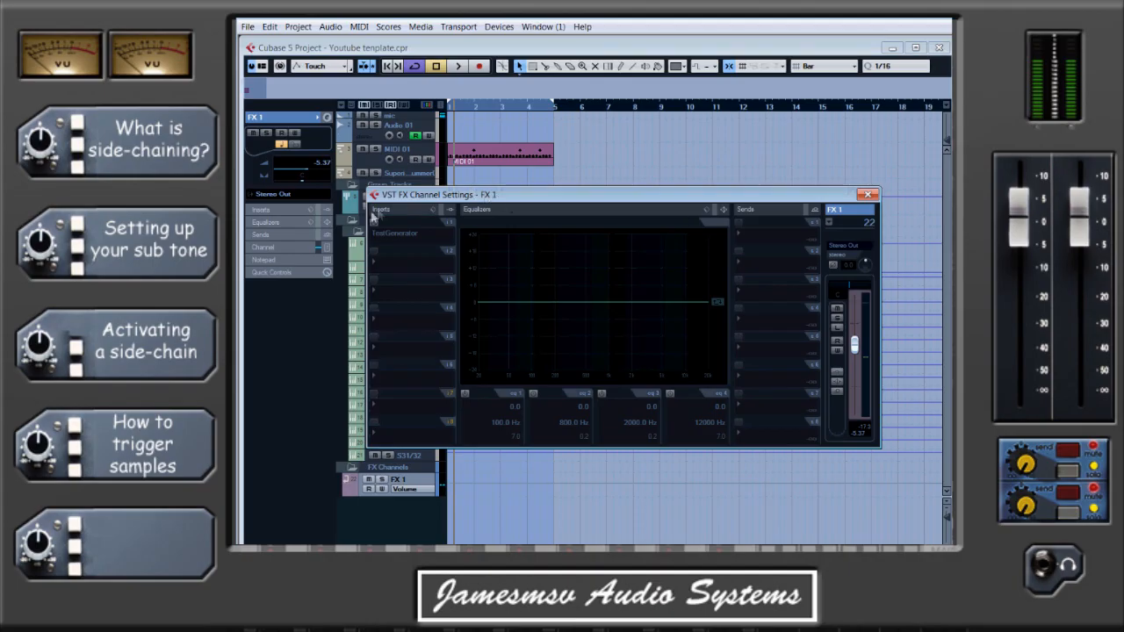
{"action": "left_click", "coordinate": [395, 235]}
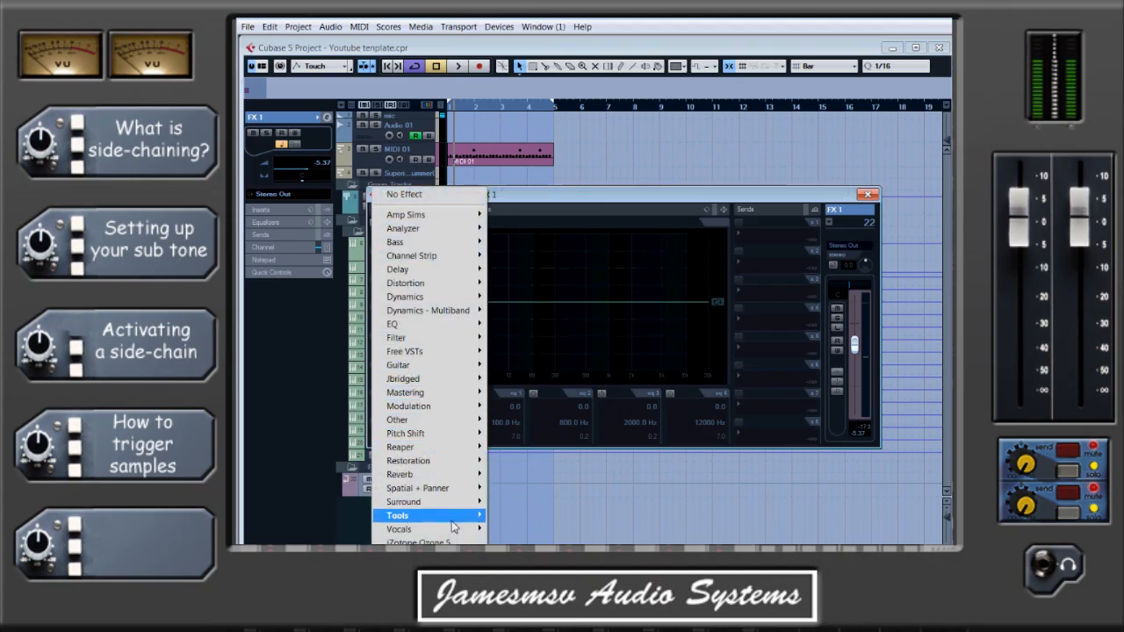
{"action": "mouse_move", "coordinate": [452, 519]}
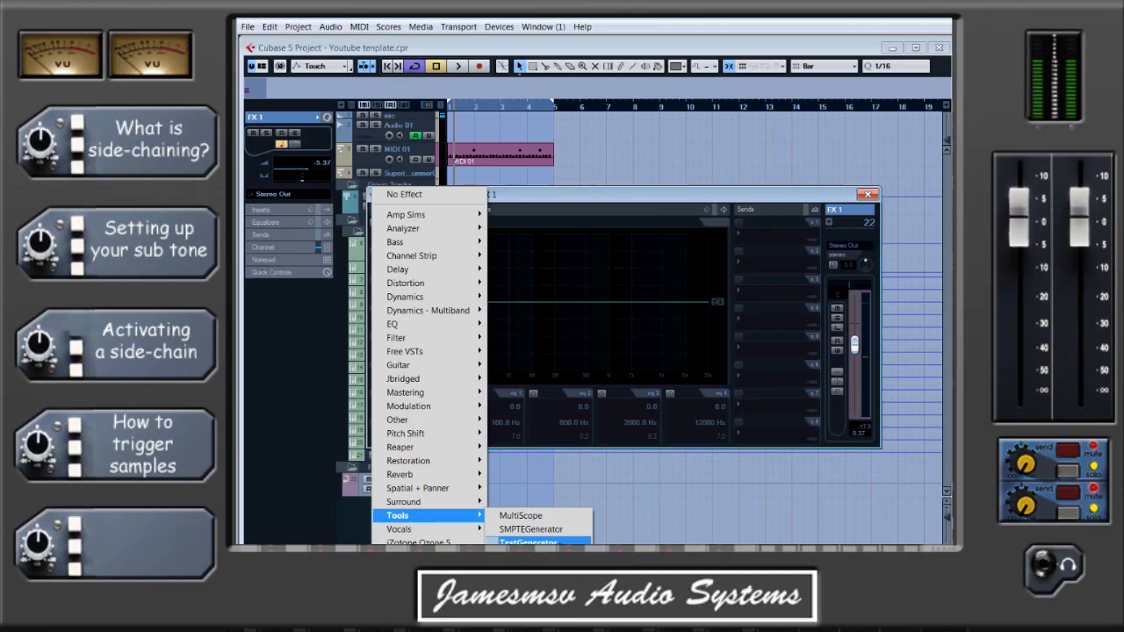
{"action": "left_click", "coordinate": [527, 542]}
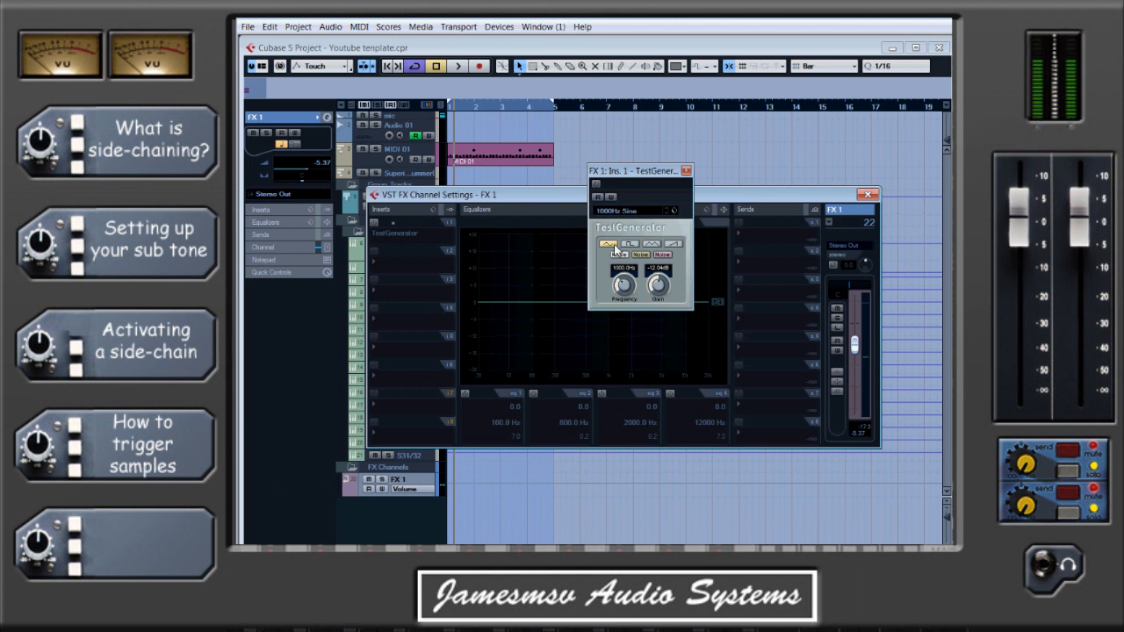
Set the TestGenerator's frequency to 55 Hz.
{"action": "left_click", "coordinate": [621, 268]}
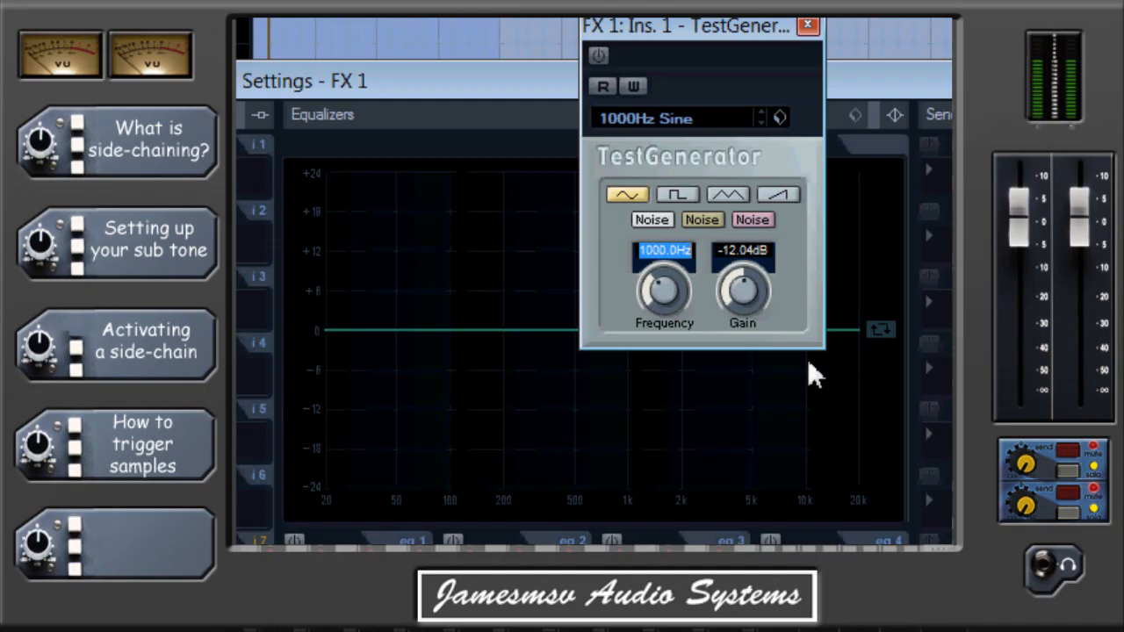
{"action": "type", "text": "55"}
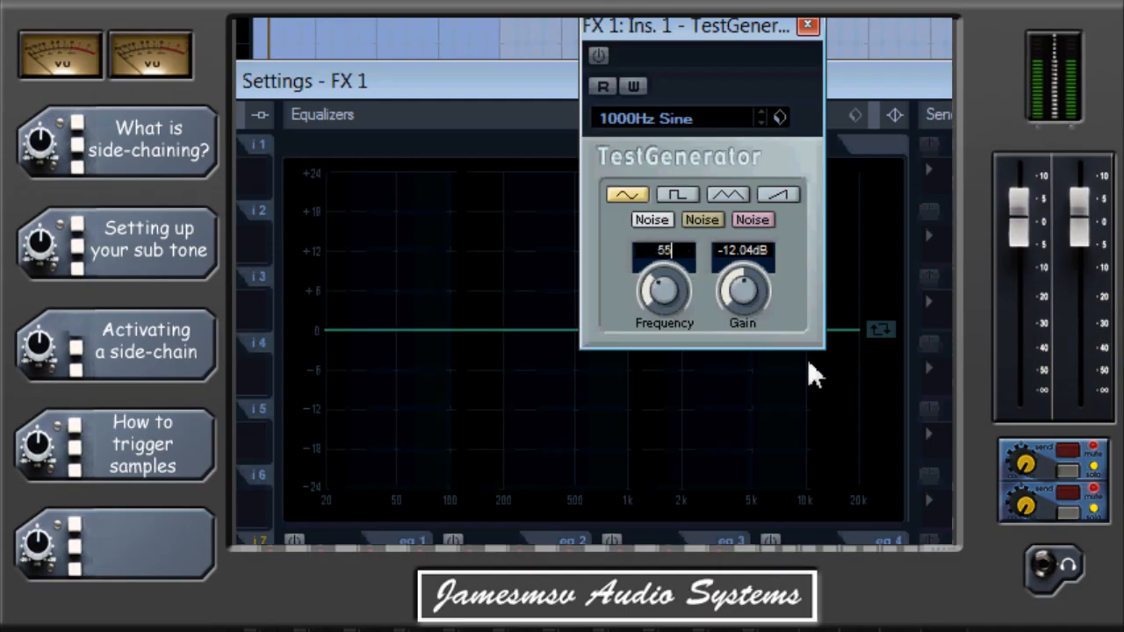
{"action": "key", "text": "Return"}
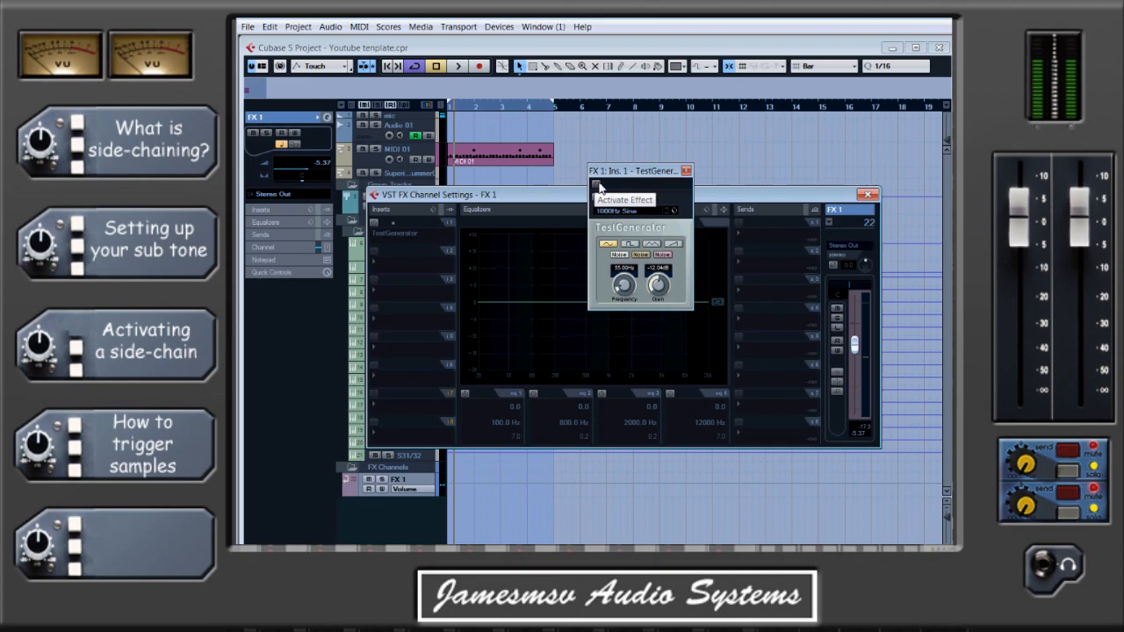
Audition the TestGenerator's tone briefly, switch the effect off again and close its window.
{"action": "left_click", "coordinate": [598, 185]}
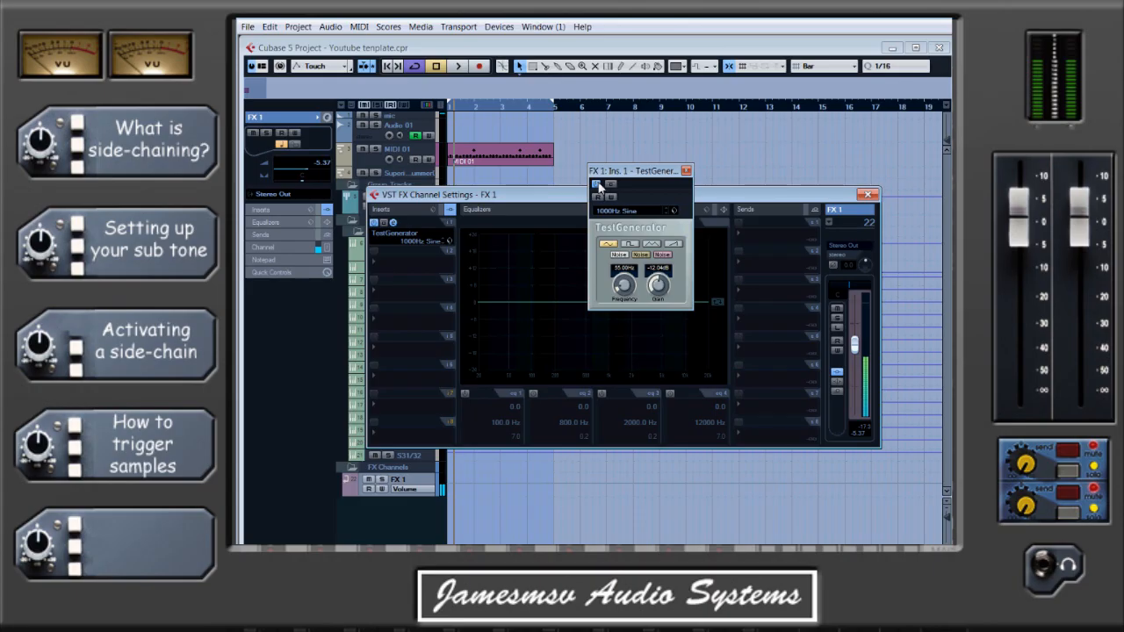
{"action": "left_click", "coordinate": [599, 185]}
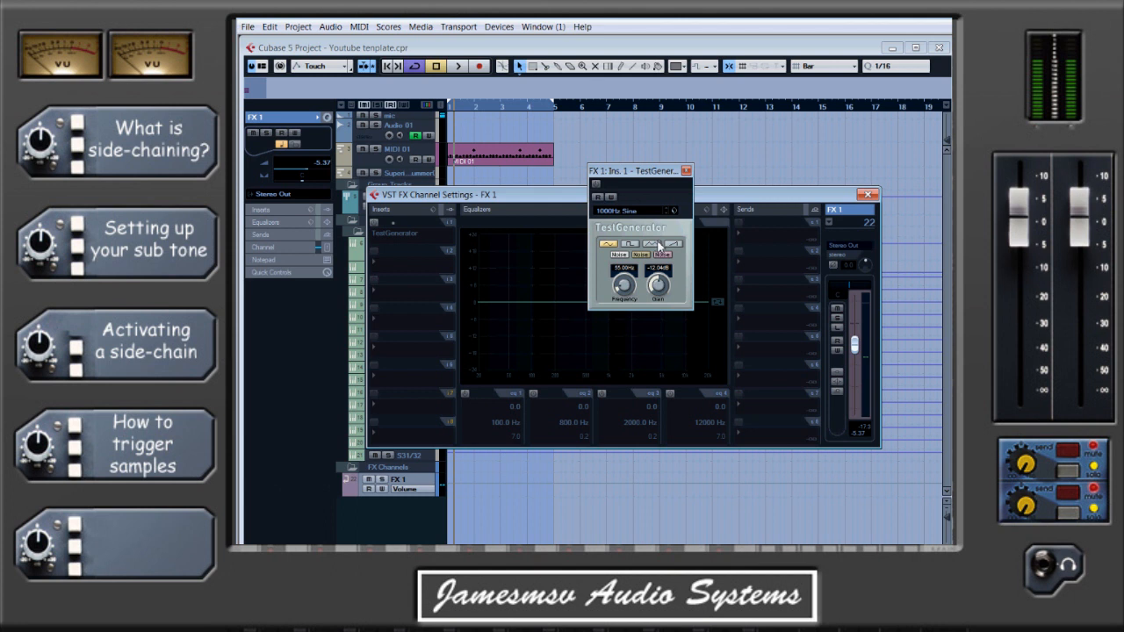
{"action": "left_click", "coordinate": [686, 172]}
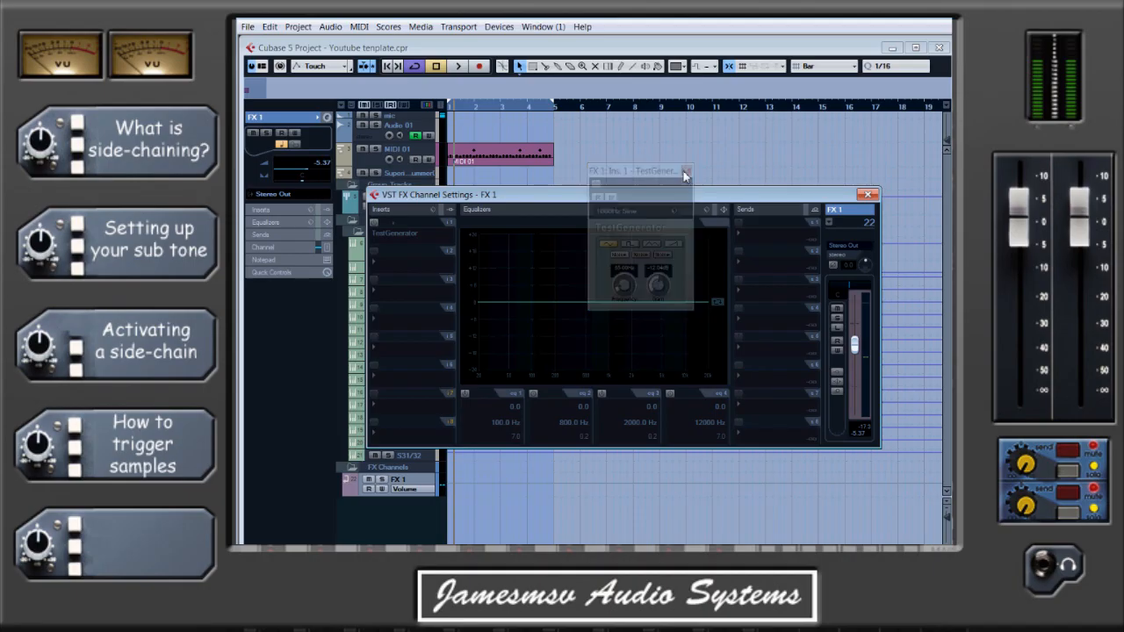
Load the Gate from the Dynamics effects into FX 1's second insert slot with its side-chain activated, and access its attack and release values.
{"action": "left_click", "coordinate": [417, 267]}
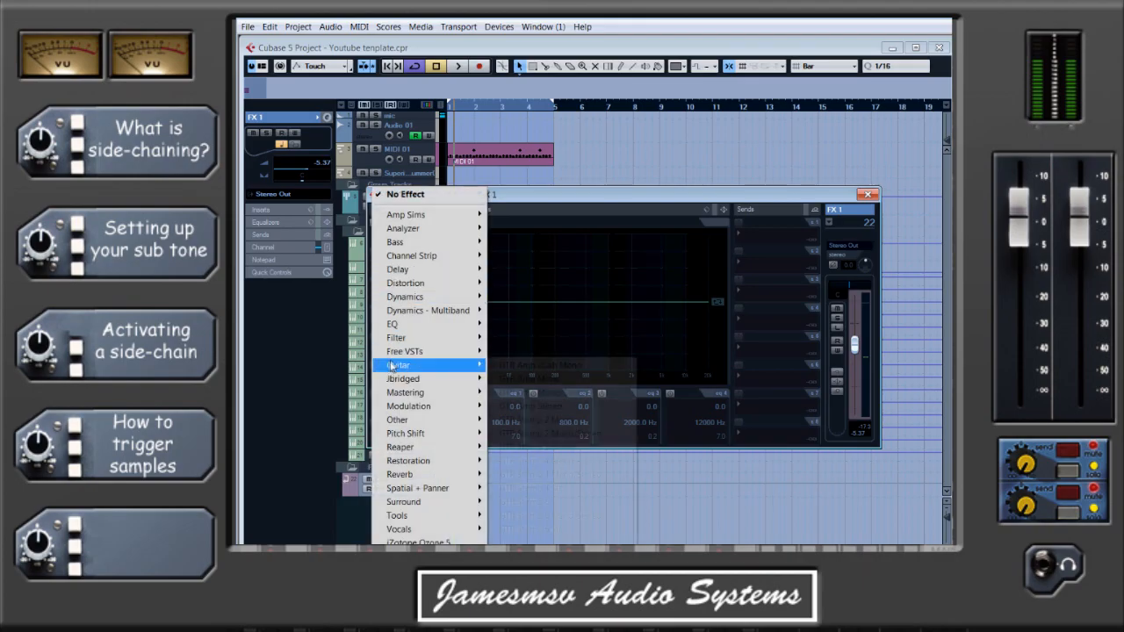
{"action": "mouse_move", "coordinate": [399, 356]}
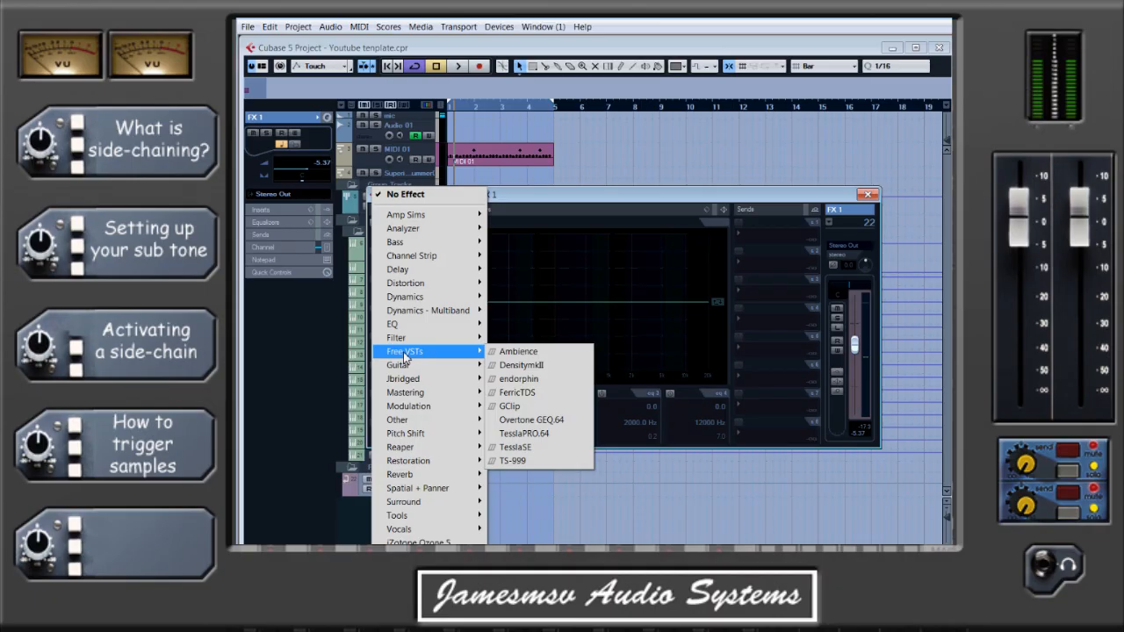
{"action": "mouse_move", "coordinate": [439, 299]}
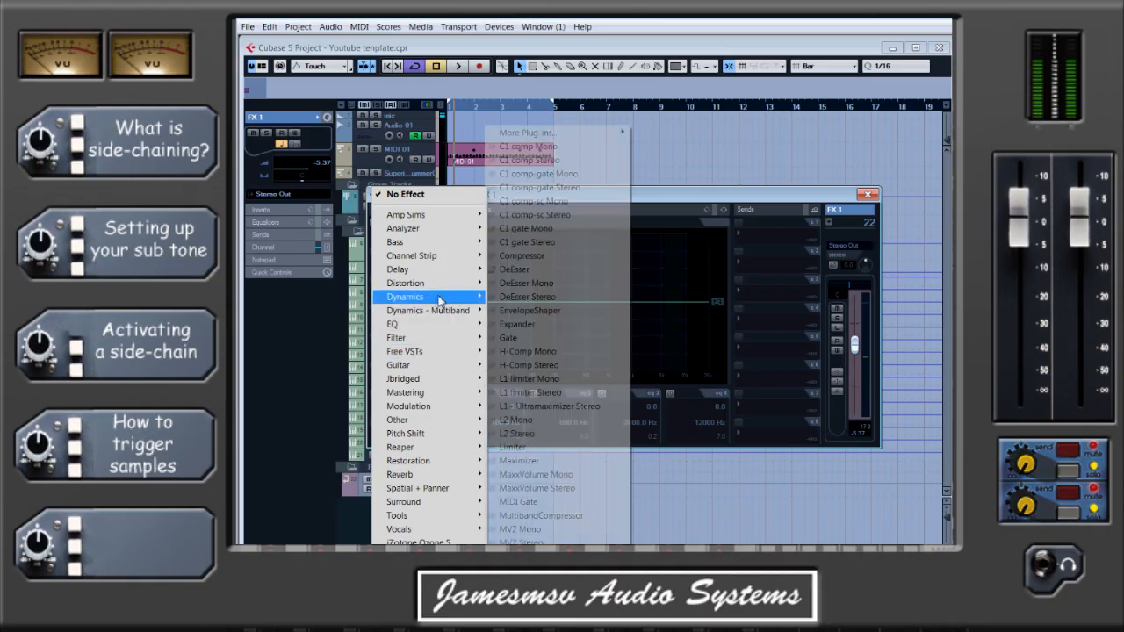
{"action": "left_click", "coordinate": [543, 339]}
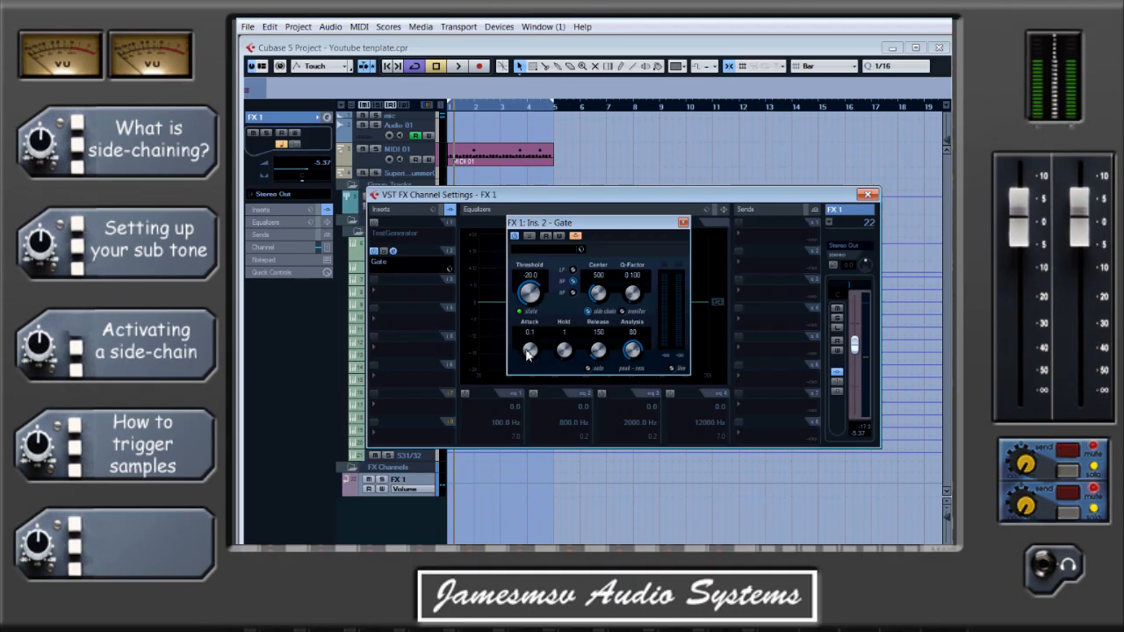
{"action": "left_click", "coordinate": [530, 332]}
{"action": "left_click", "coordinate": [601, 334]}
Open the Kick channel settings and route its first send to the side-chain of the FX 1 Gate.
{"action": "left_click", "coordinate": [407, 151]}
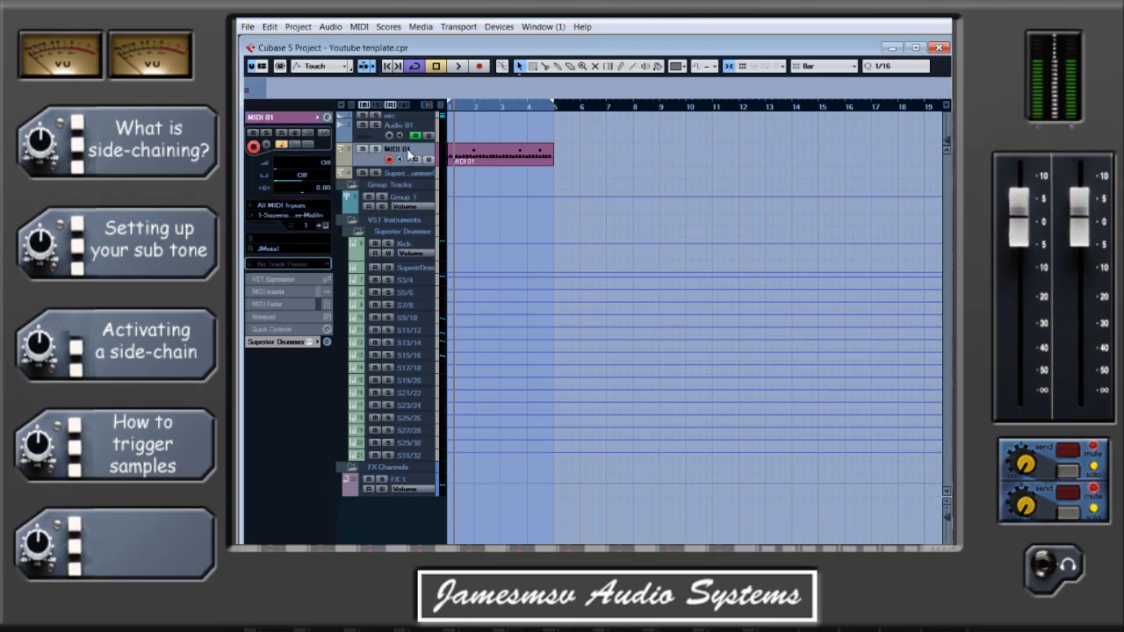
{"action": "left_click", "coordinate": [423, 256]}
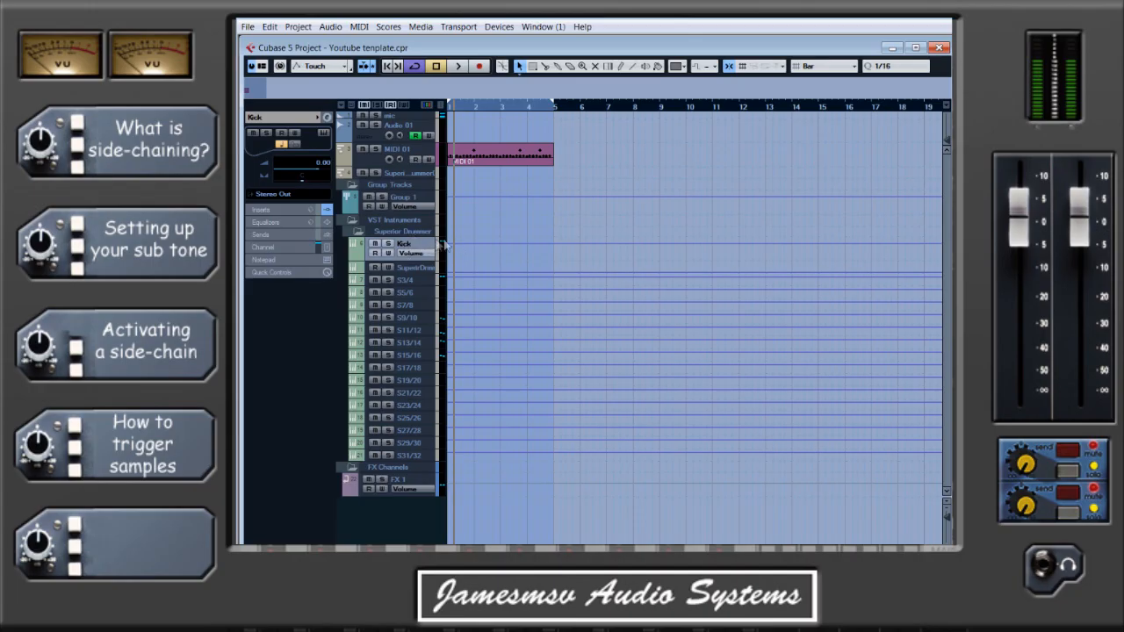
{"action": "left_click", "coordinate": [464, 159]}
{"action": "left_click", "coordinate": [328, 120]}
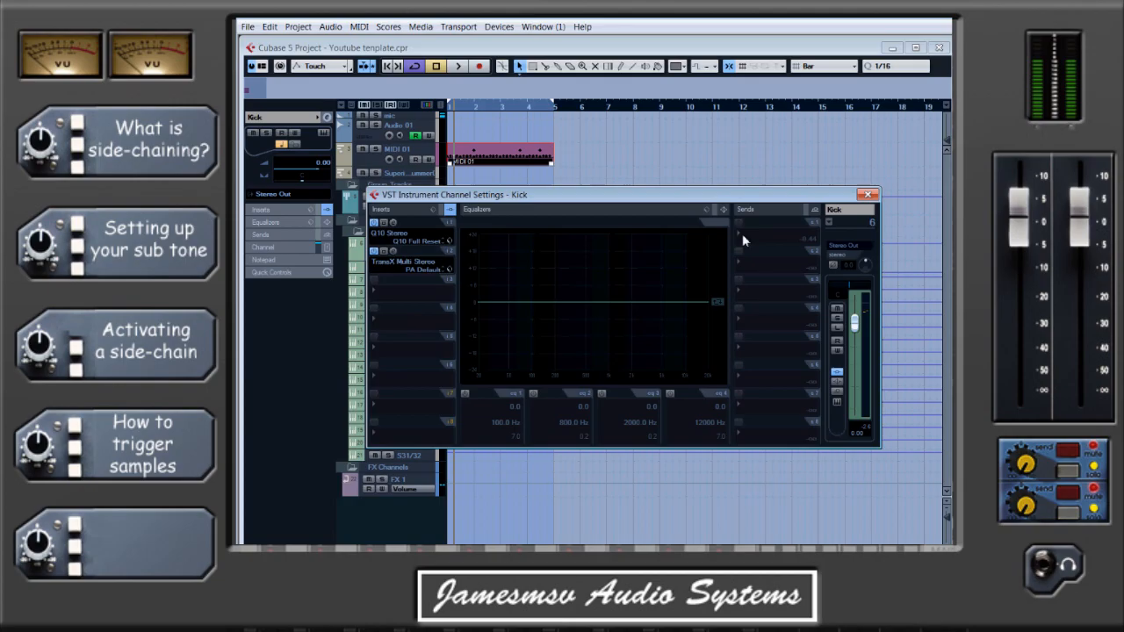
{"action": "left_click", "coordinate": [763, 242]}
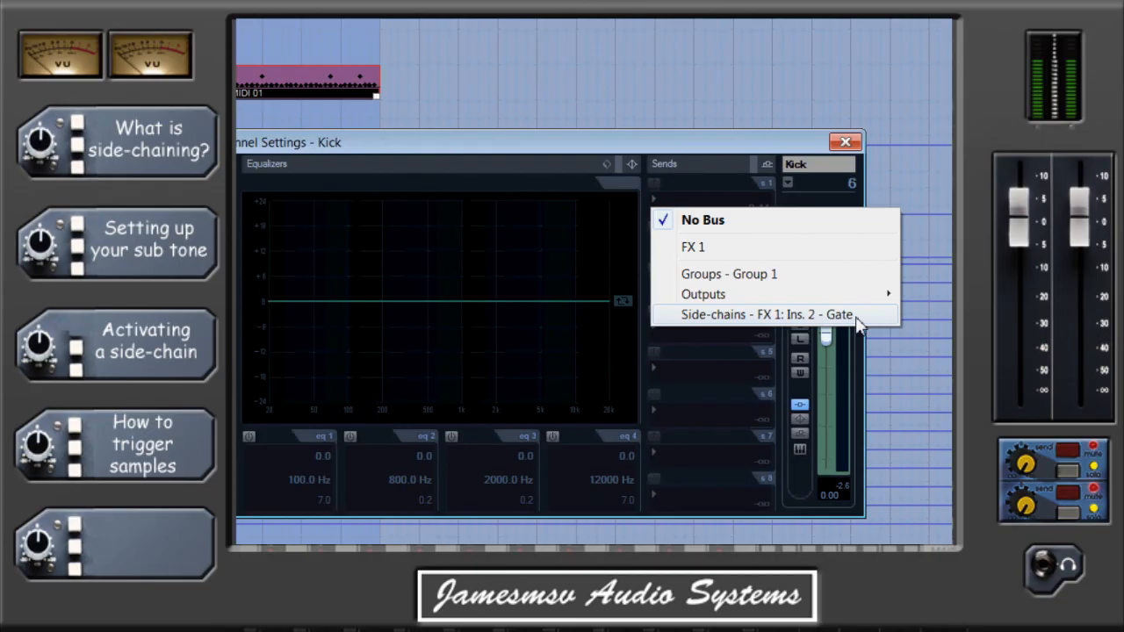
{"action": "left_click", "coordinate": [734, 316]}
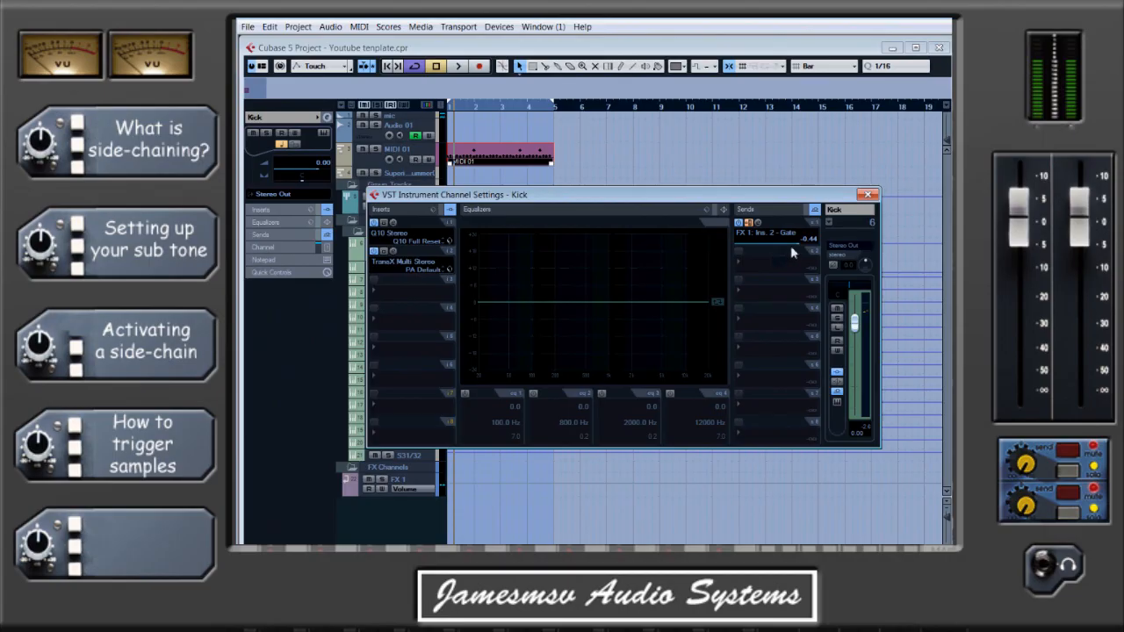
Set the Kick's send to the Gate to a level of 0.00 and pre-fader, and close the channel settings.
{"action": "left_click_drag", "start_coordinate": [800, 245], "coordinate": [809, 244]}
{"action": "left_click", "coordinate": [750, 224]}
{"action": "left_click", "coordinate": [749, 223]}
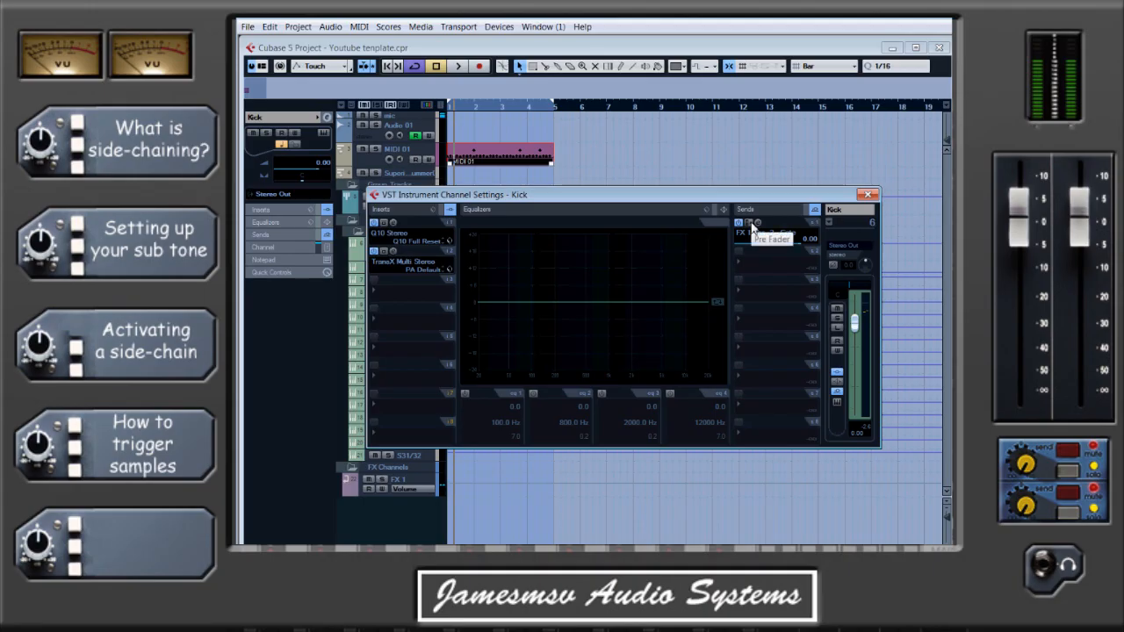
{"action": "left_click", "coordinate": [749, 223]}
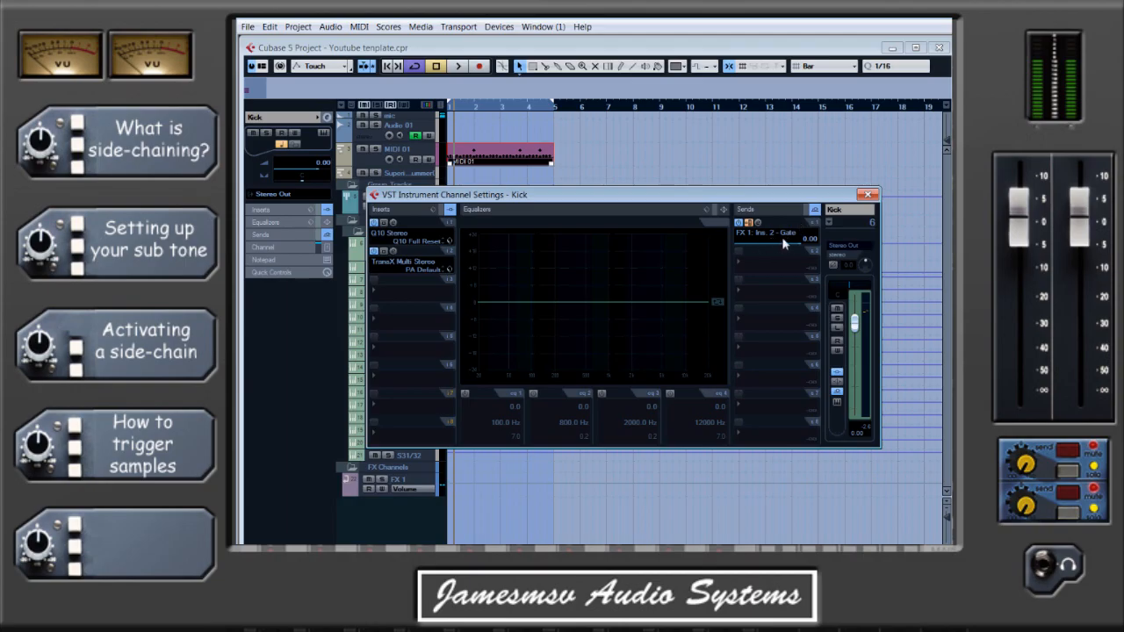
{"action": "left_click", "coordinate": [868, 195]}
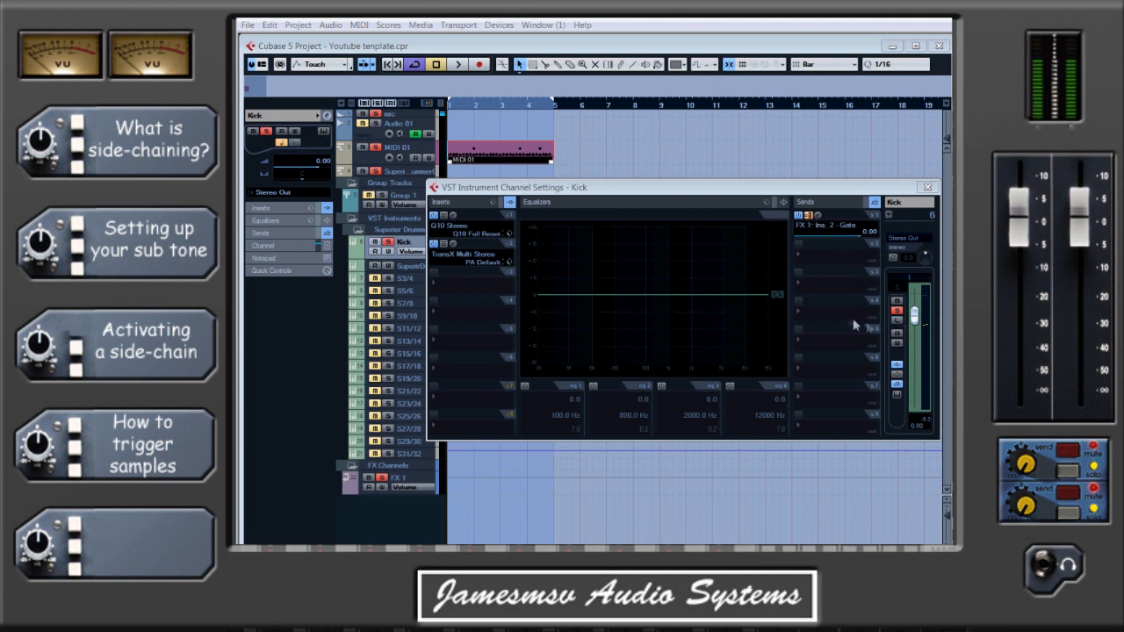
Pull the Kick channel's volume fader all the way down to -∞ and close its settings.
{"action": "left_click", "coordinate": [914, 316]}
{"action": "left_click_drag", "start_coordinate": [919, 332], "coordinate": [913, 418]}
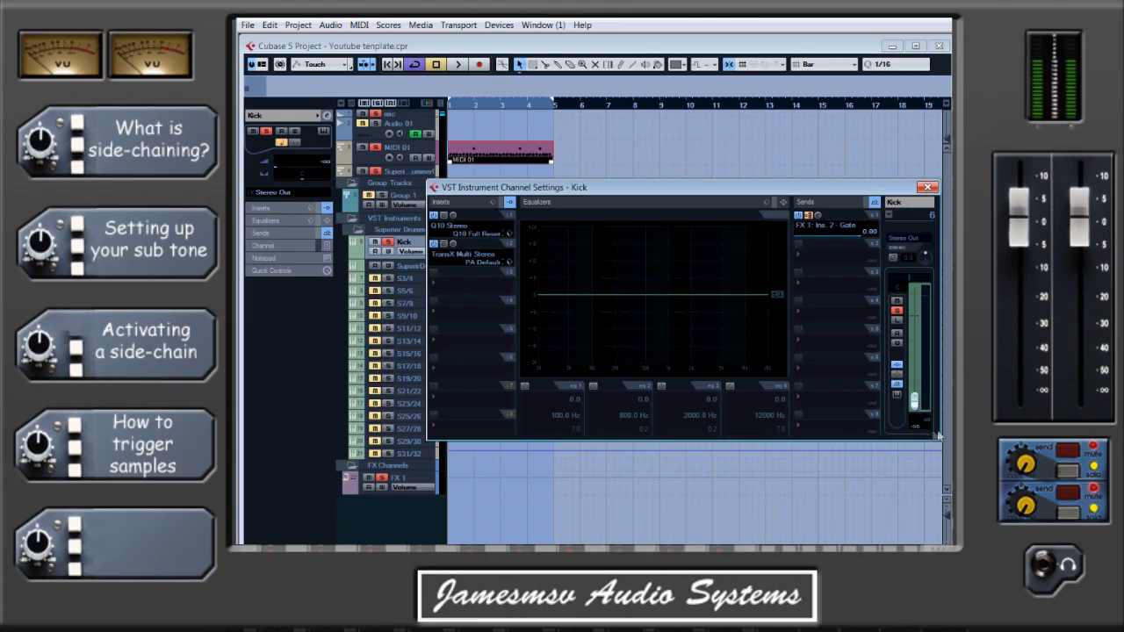
{"action": "left_click", "coordinate": [927, 187]}
Open the FX 1 channel settings, activate the TestGenerator insert and play the loop to hear the gated sub tone alone.
{"action": "left_click", "coordinate": [419, 480]}
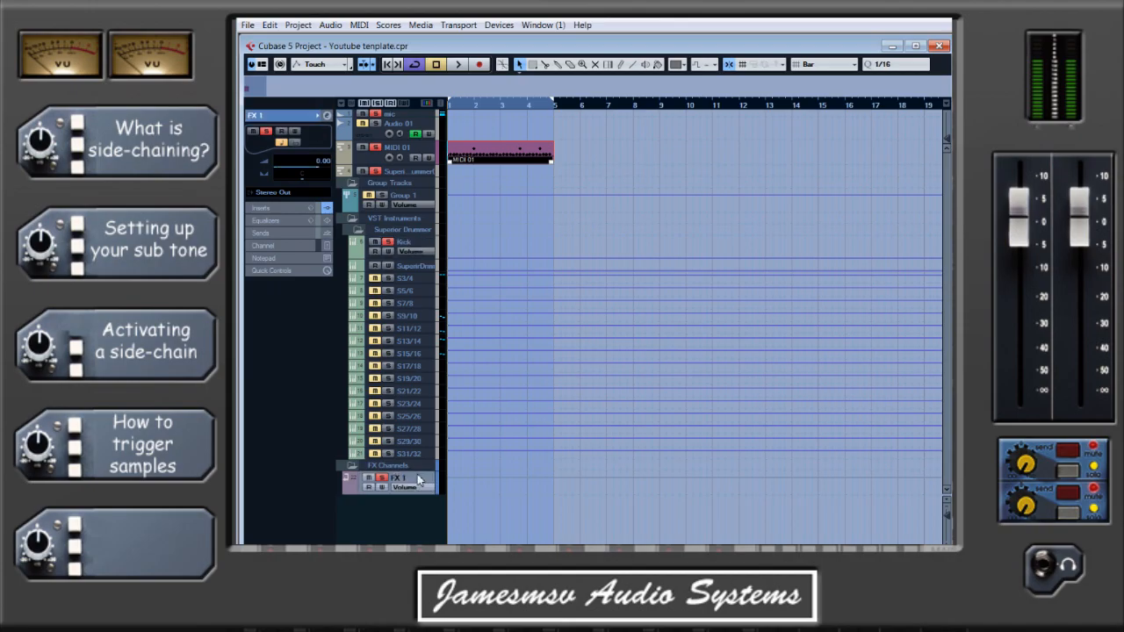
{"action": "left_click", "coordinate": [327, 116]}
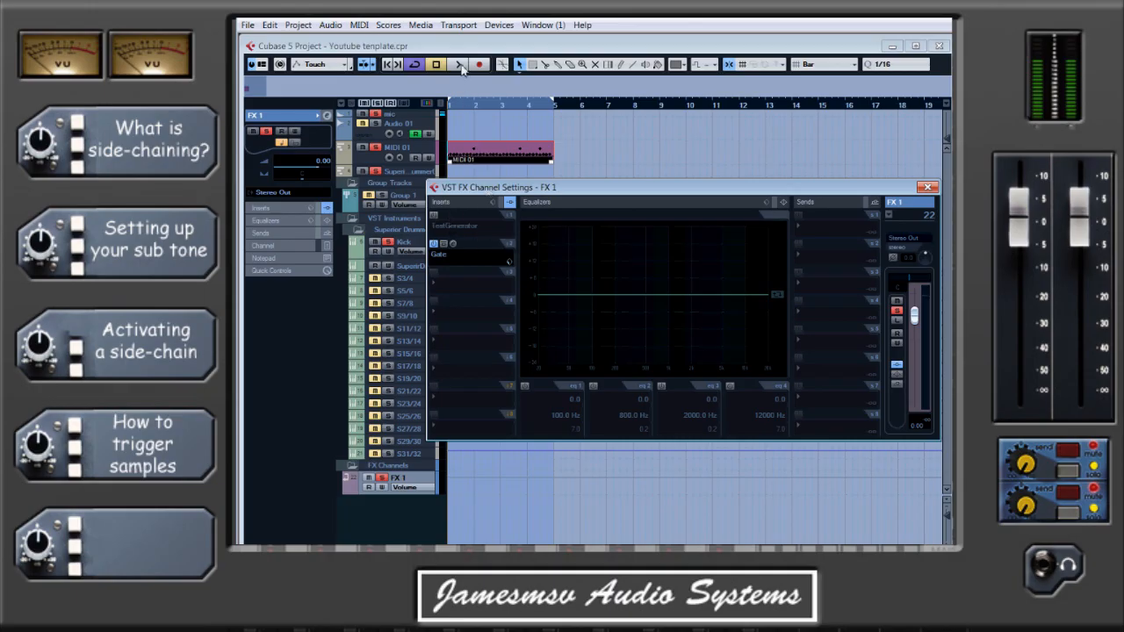
{"action": "key", "text": "space"}
{"action": "left_click", "coordinate": [434, 216]}
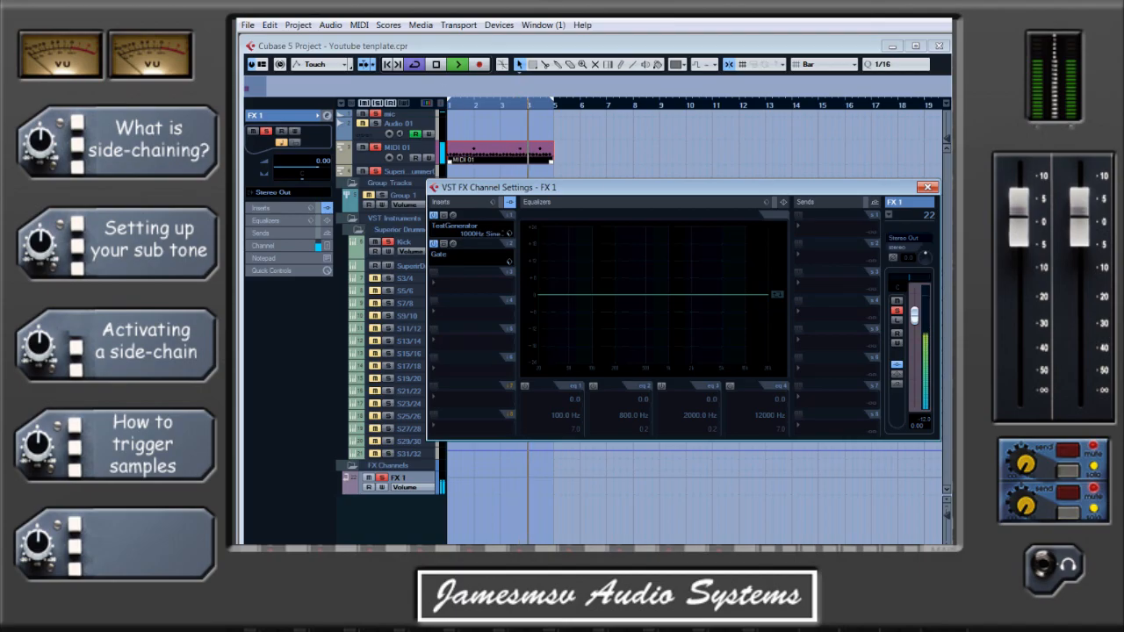
{"action": "key", "text": "space"}
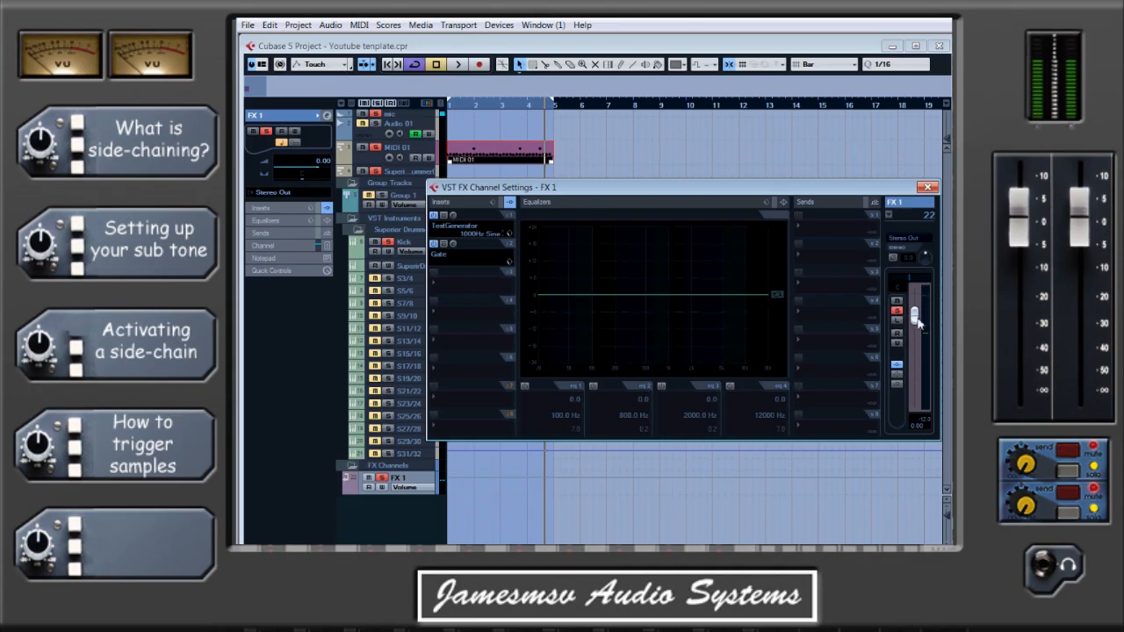
Set the Kick channel's volume fader to 0.00 and play the loop from near its start to hear kick and sub tone together.
{"action": "left_click", "coordinate": [404, 242]}
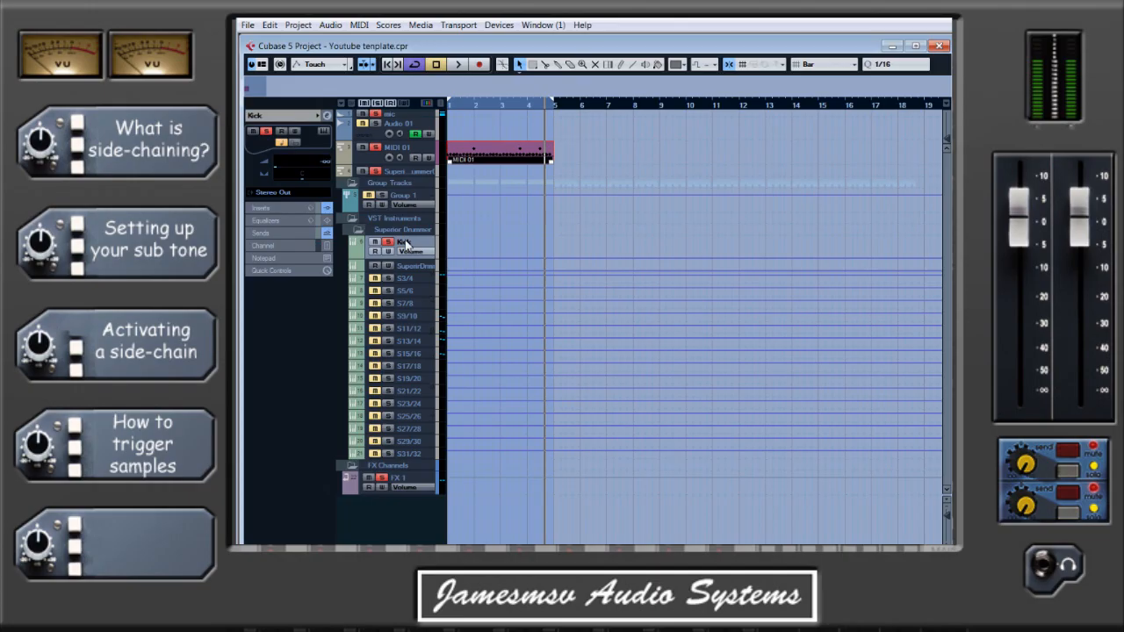
{"action": "left_click", "coordinate": [326, 116]}
{"action": "left_click", "coordinate": [916, 426]}
{"action": "left_click_drag", "start_coordinate": [914, 401], "coordinate": [920, 312]}
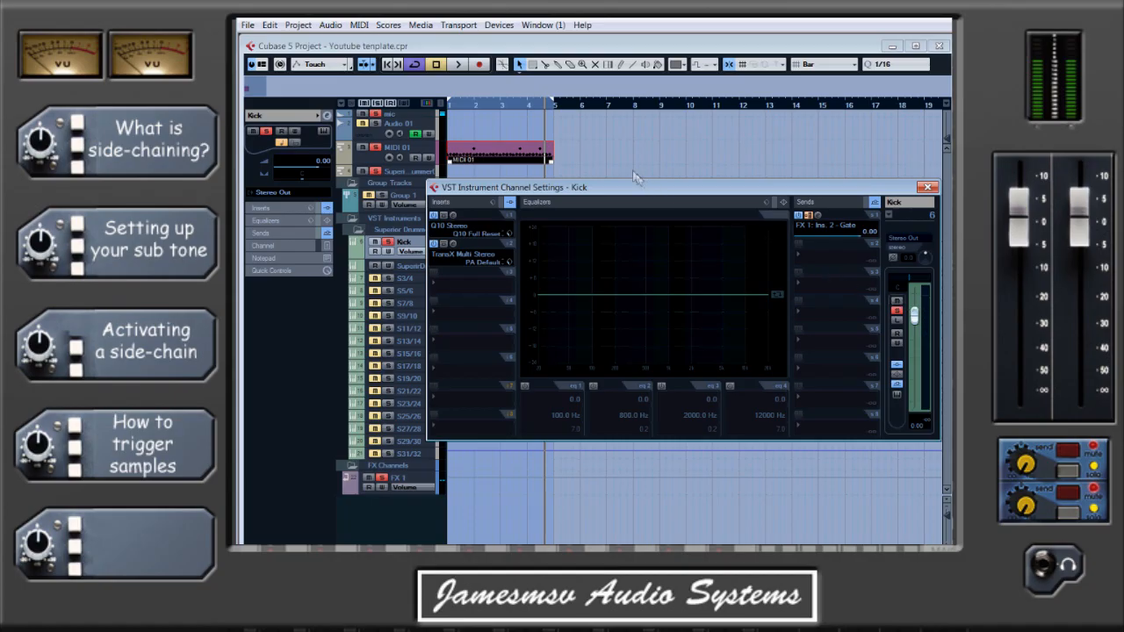
{"action": "left_click", "coordinate": [462, 106]}
{"action": "left_click", "coordinate": [457, 64]}
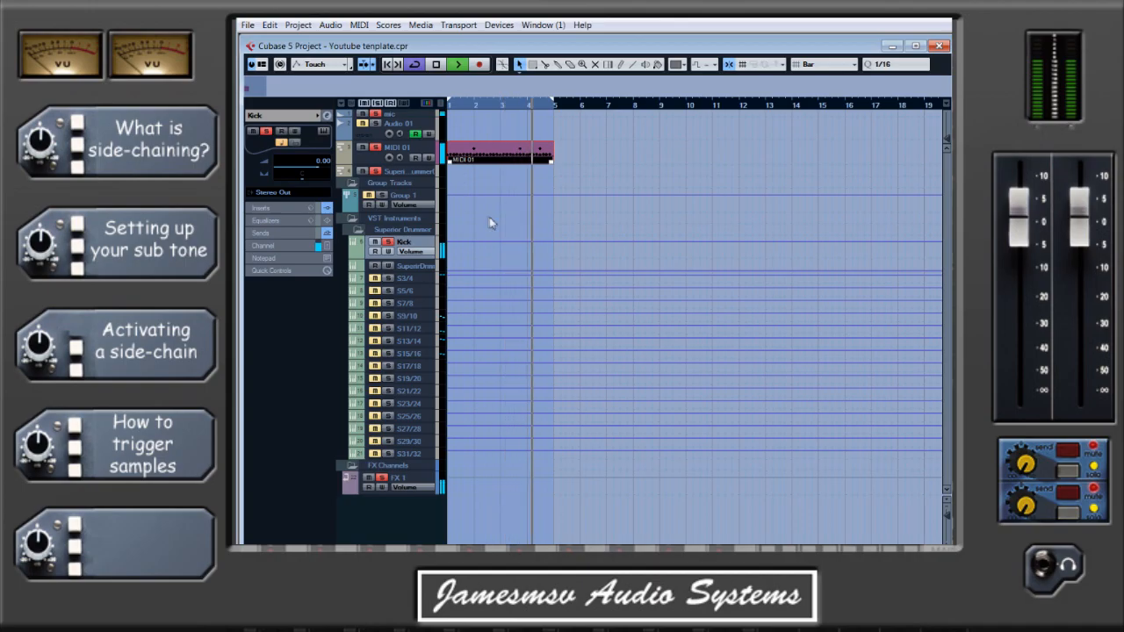
Lower the FX 1 channel's volume fader to -14.54 during playback and stop the playback.
{"action": "left_click", "coordinate": [400, 480]}
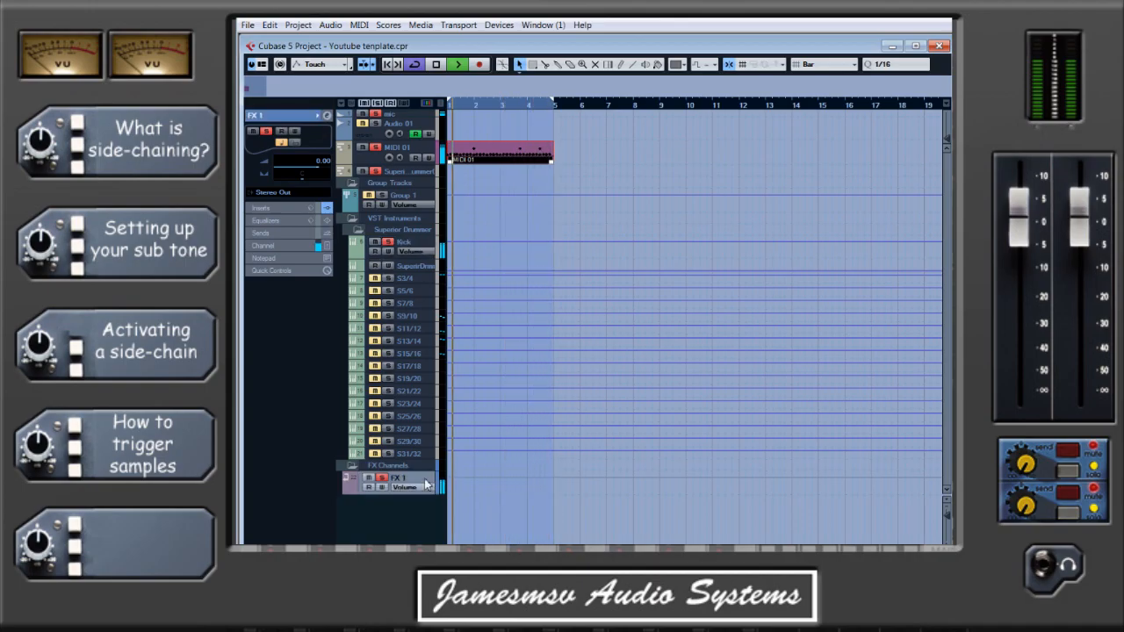
{"action": "left_click", "coordinate": [326, 115]}
{"action": "left_click_drag", "start_coordinate": [914, 314], "coordinate": [921, 362]}
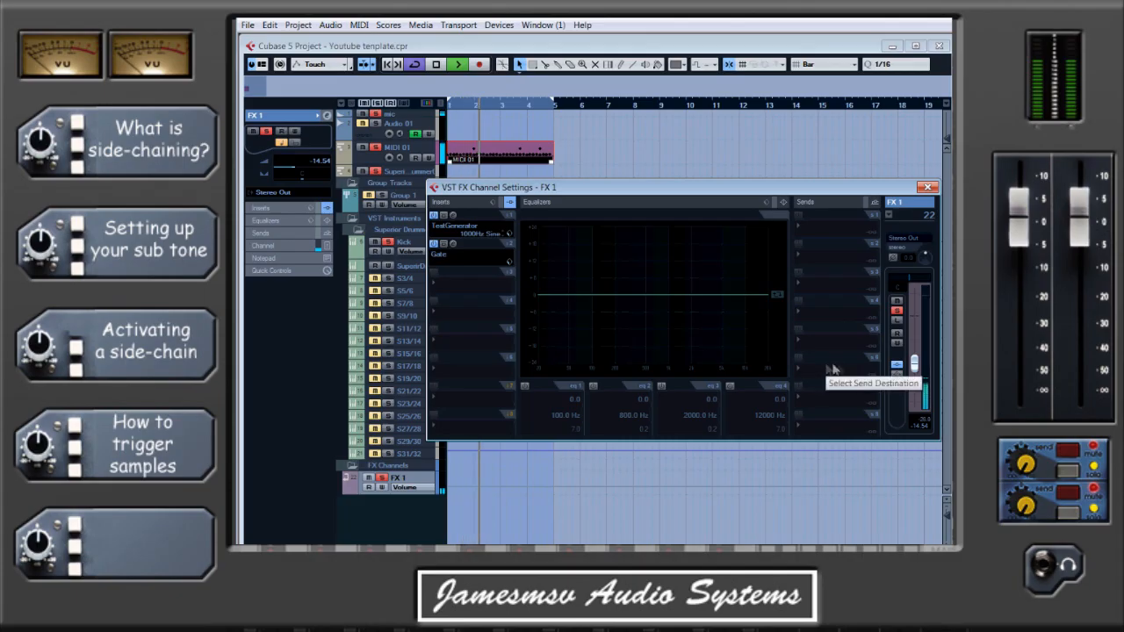
{"action": "left_click", "coordinate": [436, 65]}
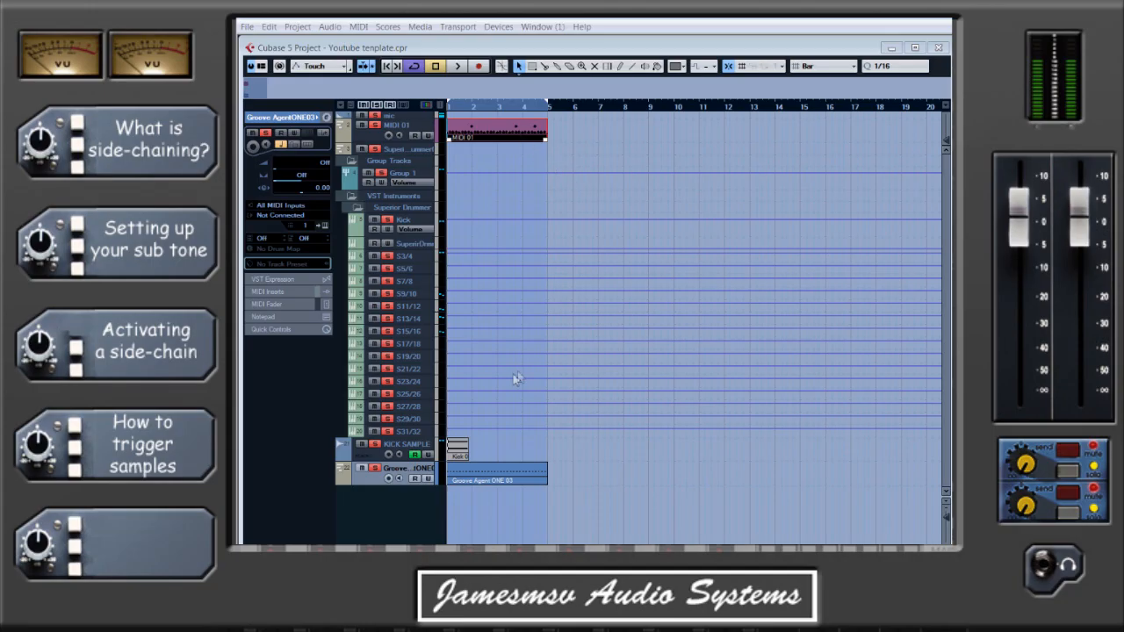
Open the Kick 01 sample in the Sample Editor, play it through and close the editor.
{"action": "double_click", "coordinate": [457, 450]}
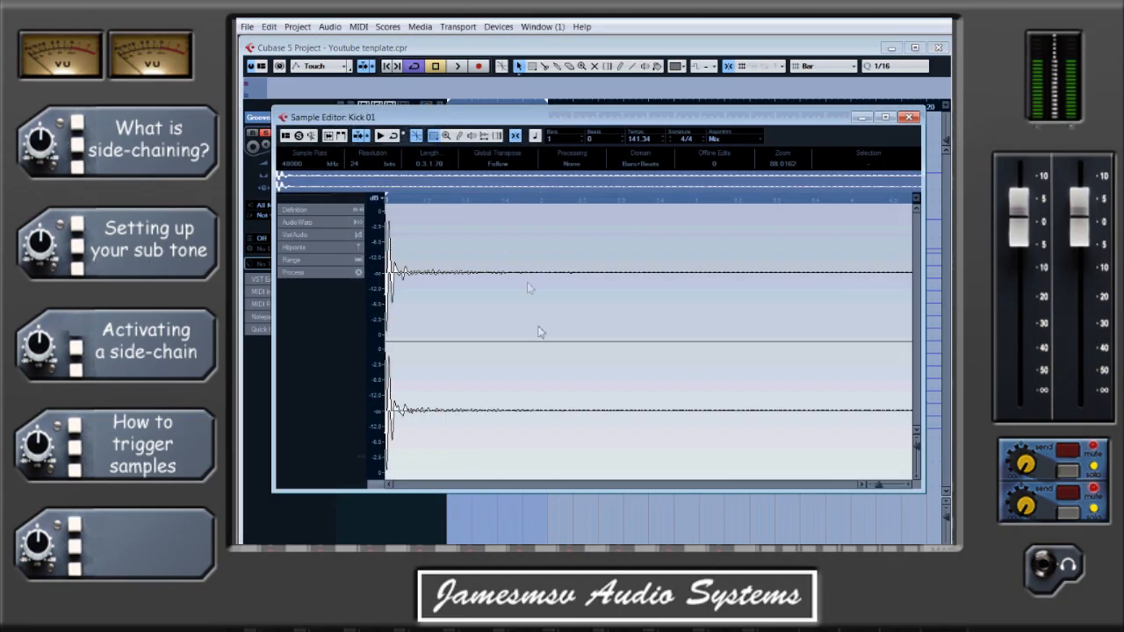
{"action": "left_click", "coordinate": [382, 136]}
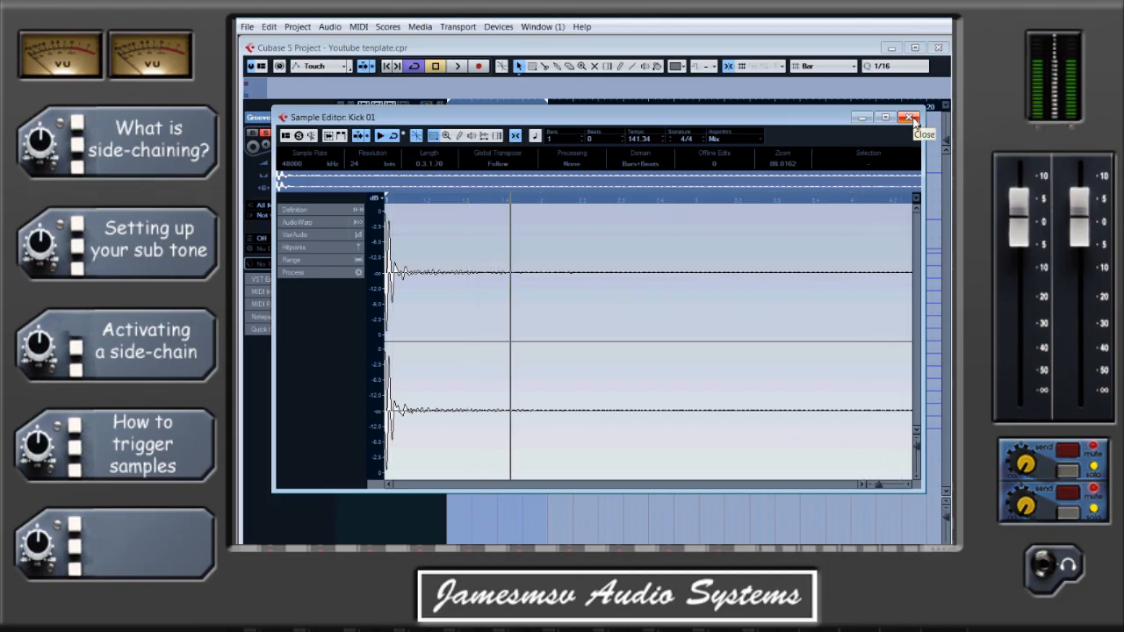
{"action": "left_click", "coordinate": [909, 118]}
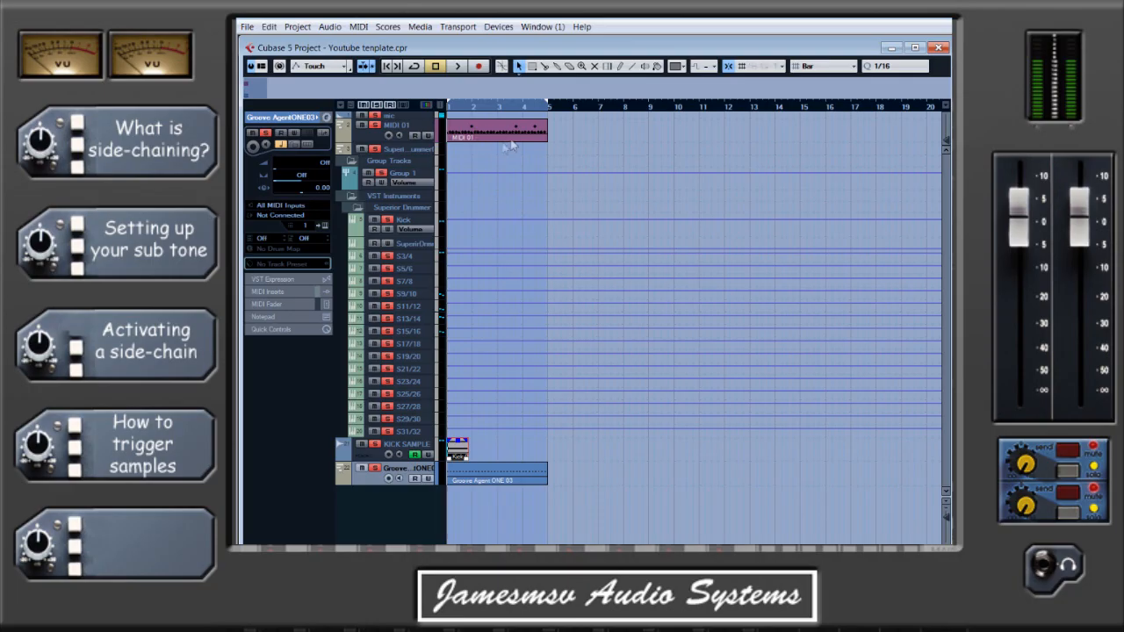
Inspect the notes of the Groove Agent ONE 03 MIDI part in the Key Editor and close the editor.
{"action": "left_click", "coordinate": [434, 128]}
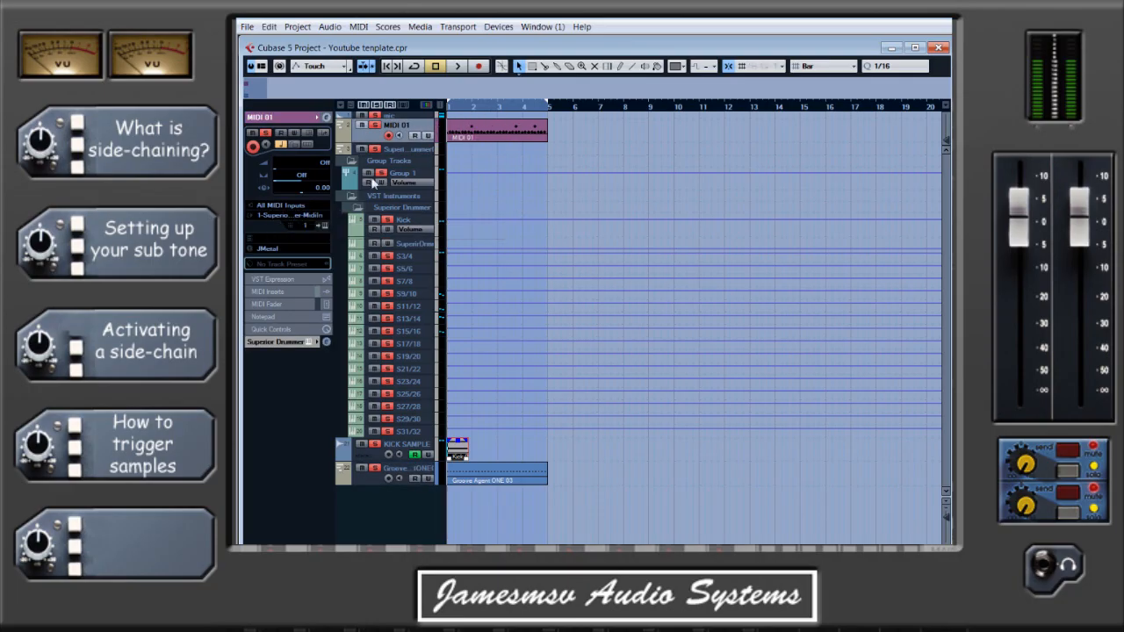
{"action": "left_click", "coordinate": [423, 471]}
{"action": "double_click", "coordinate": [495, 475]}
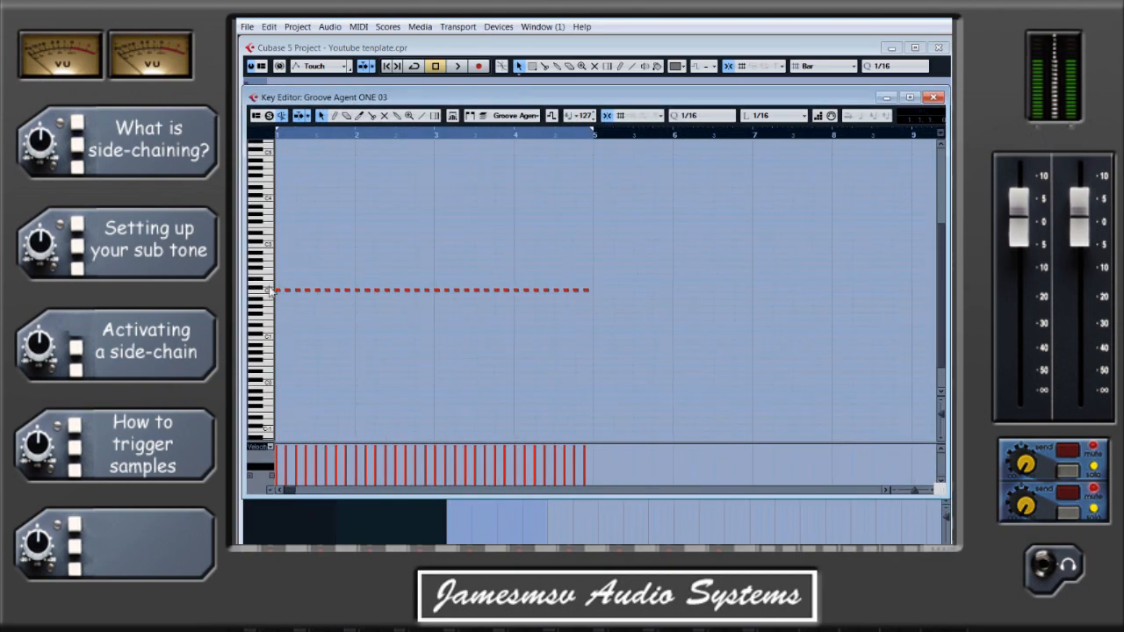
{"action": "left_click", "coordinate": [933, 97]}
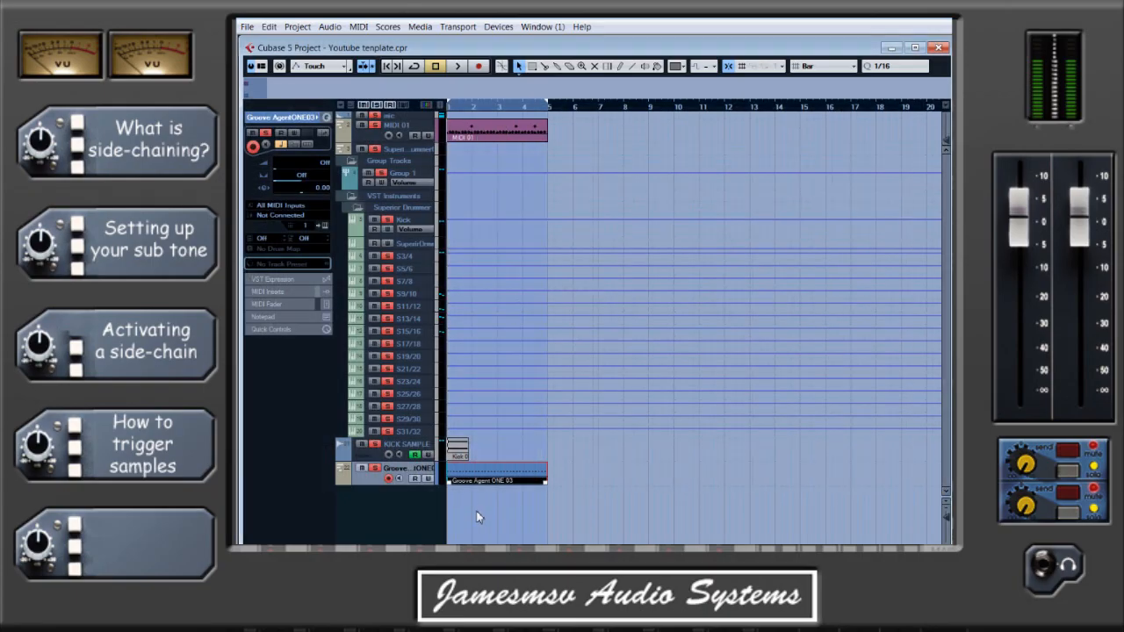
Load Groove Agent ONE in the second VST instrument slot without creating a MIDI track and route the existing Groove Agent MIDI track's output to it.
{"action": "key", "text": "F11"}
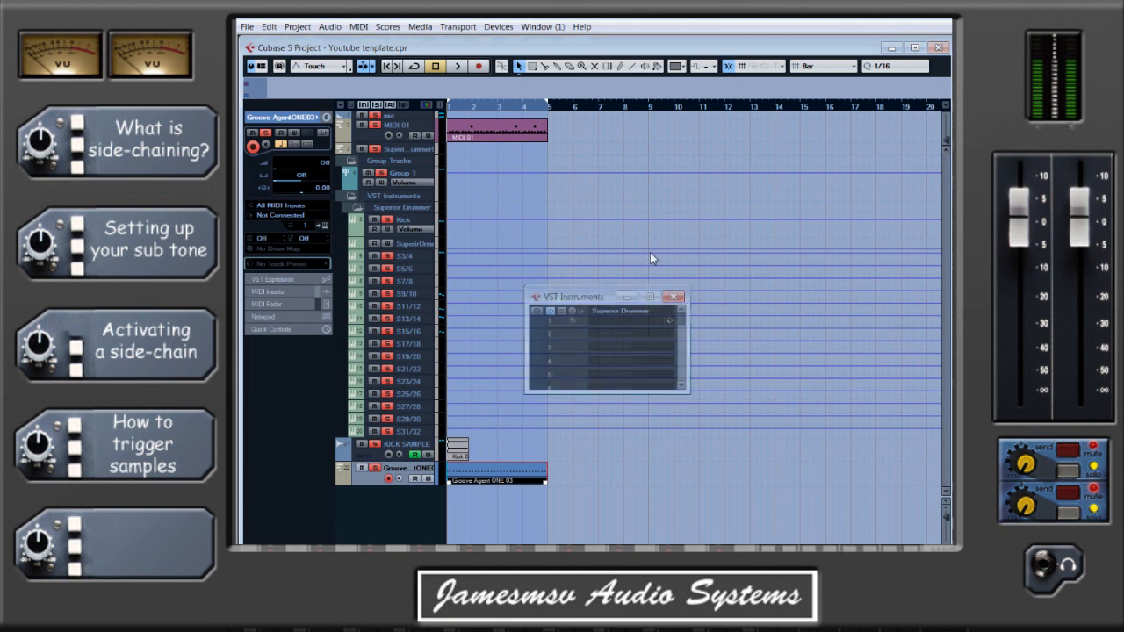
{"action": "left_click", "coordinate": [627, 336]}
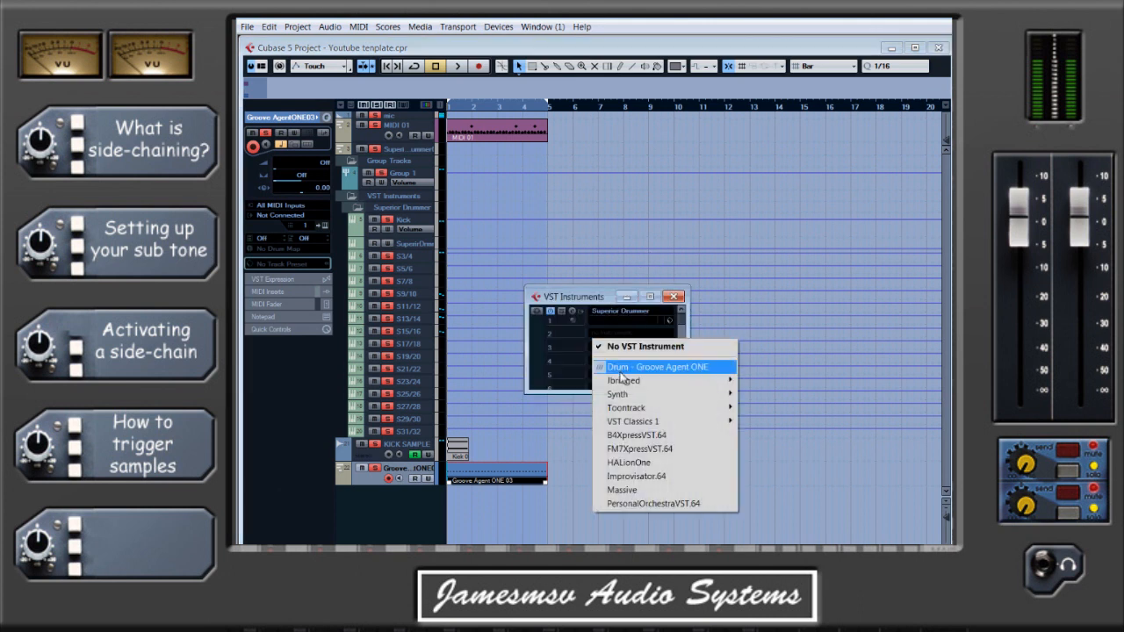
{"action": "left_click", "coordinate": [703, 371]}
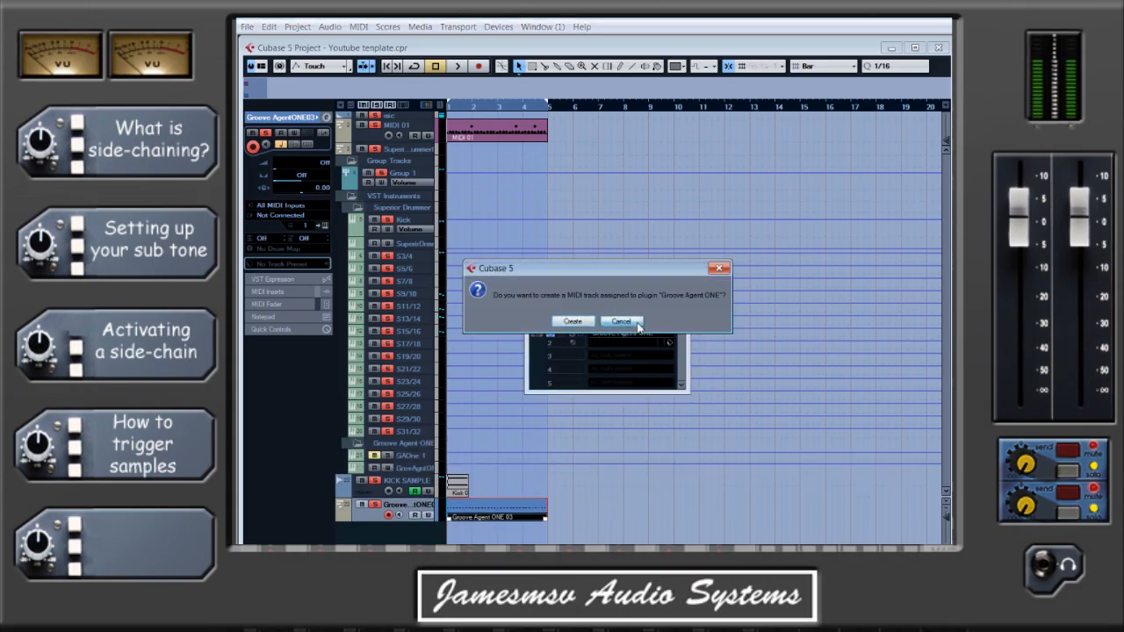
{"action": "left_click", "coordinate": [622, 323]}
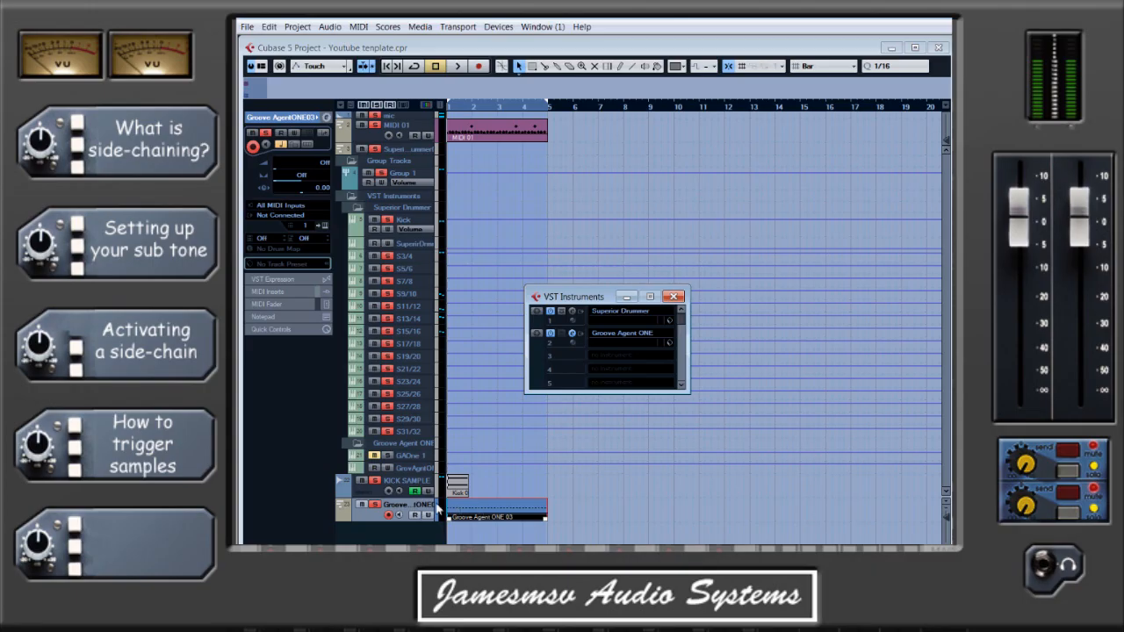
{"action": "key", "text": "F11"}
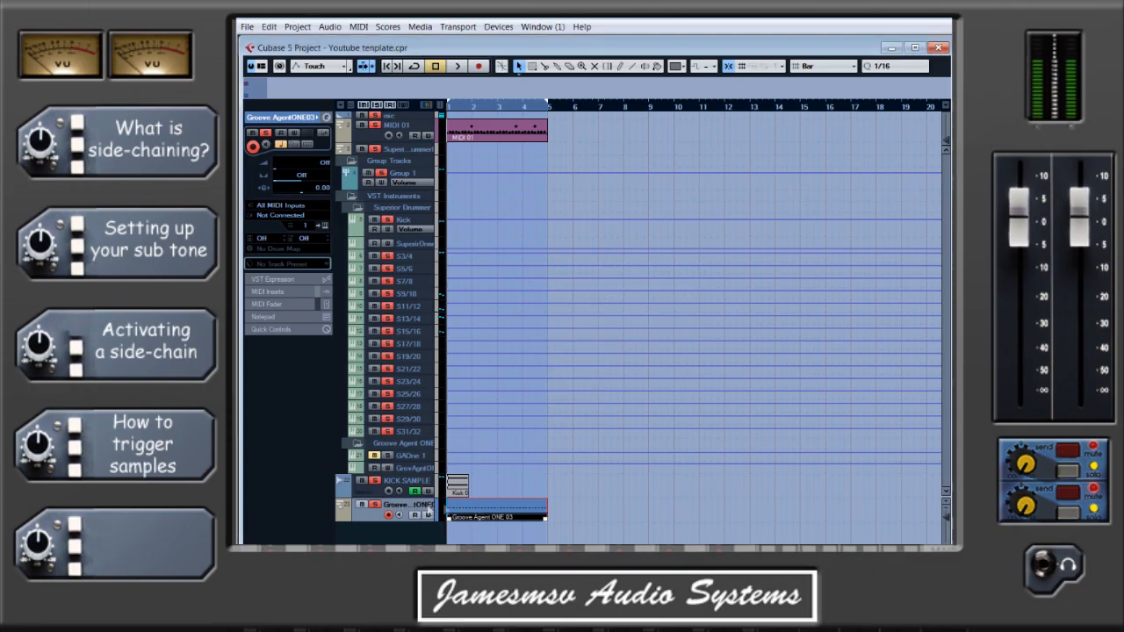
{"action": "left_click", "coordinate": [305, 215]}
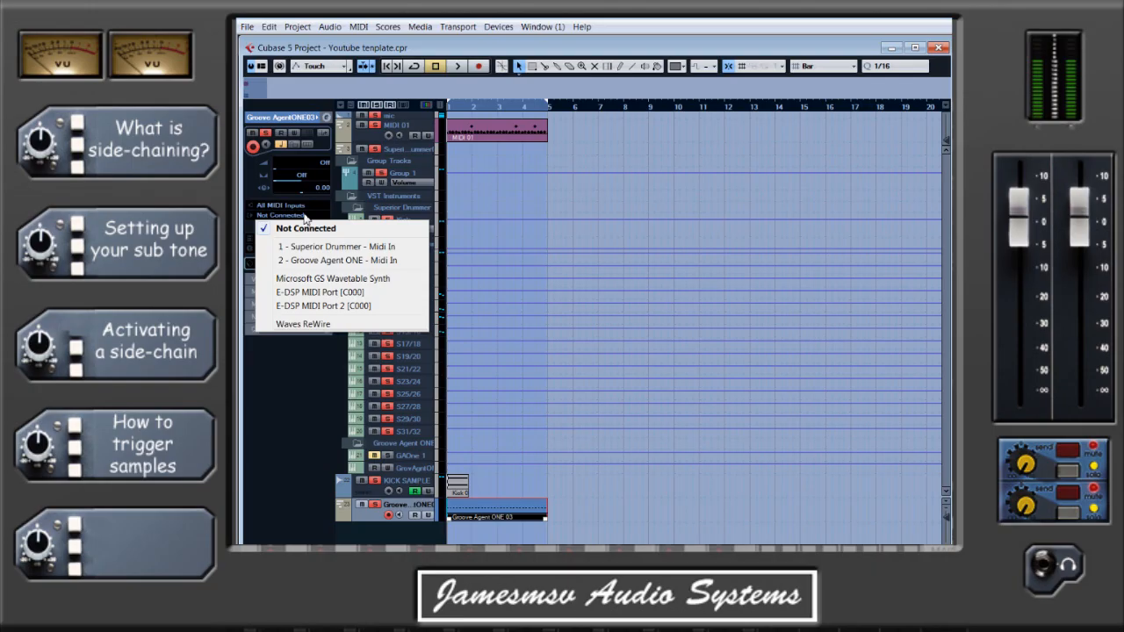
{"action": "left_click", "coordinate": [358, 261]}
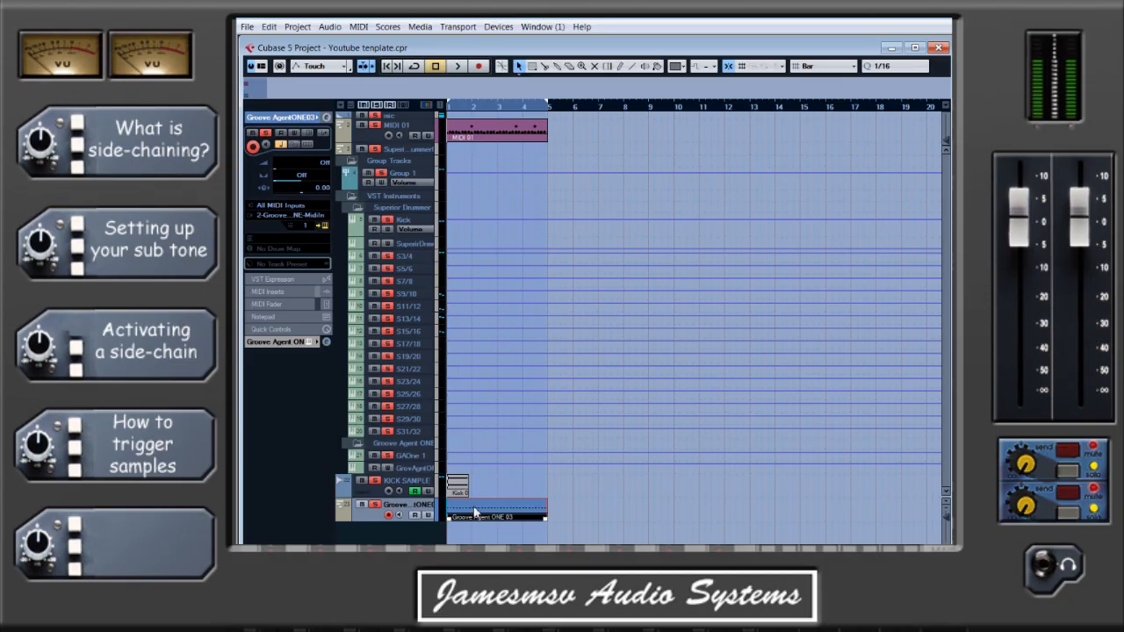
Assign the kick sample from the KICK SAMPLE track to Groove Agent ONE's C2 pad and audition the pad.
{"action": "left_click_drag", "start_coordinate": [827, 175], "coordinate": [593, 145]}
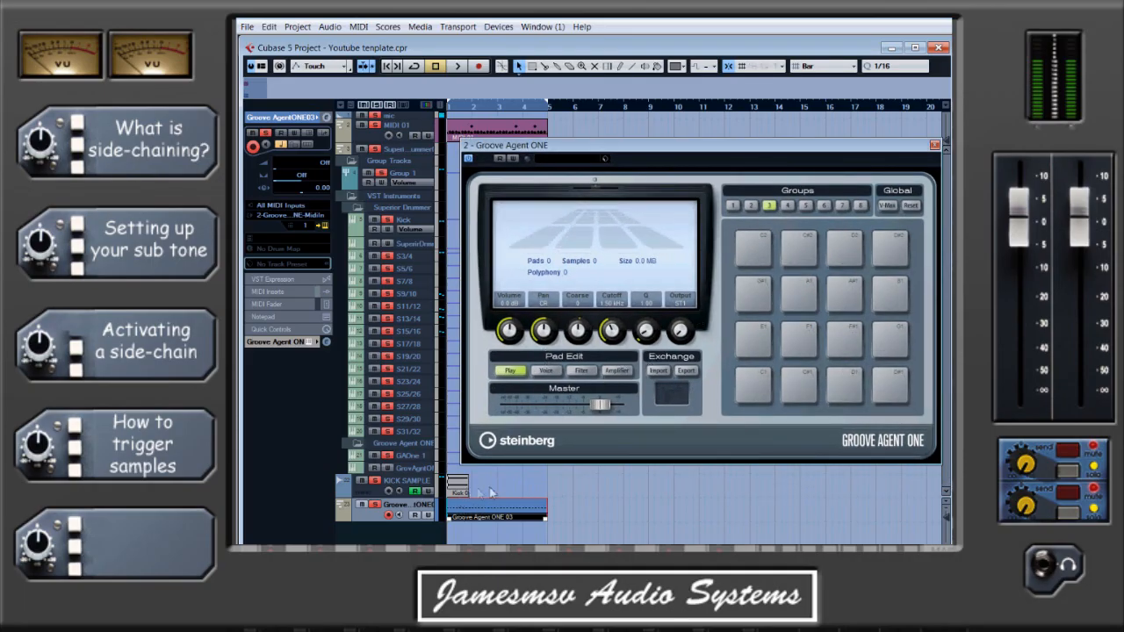
{"action": "left_click", "coordinate": [461, 487]}
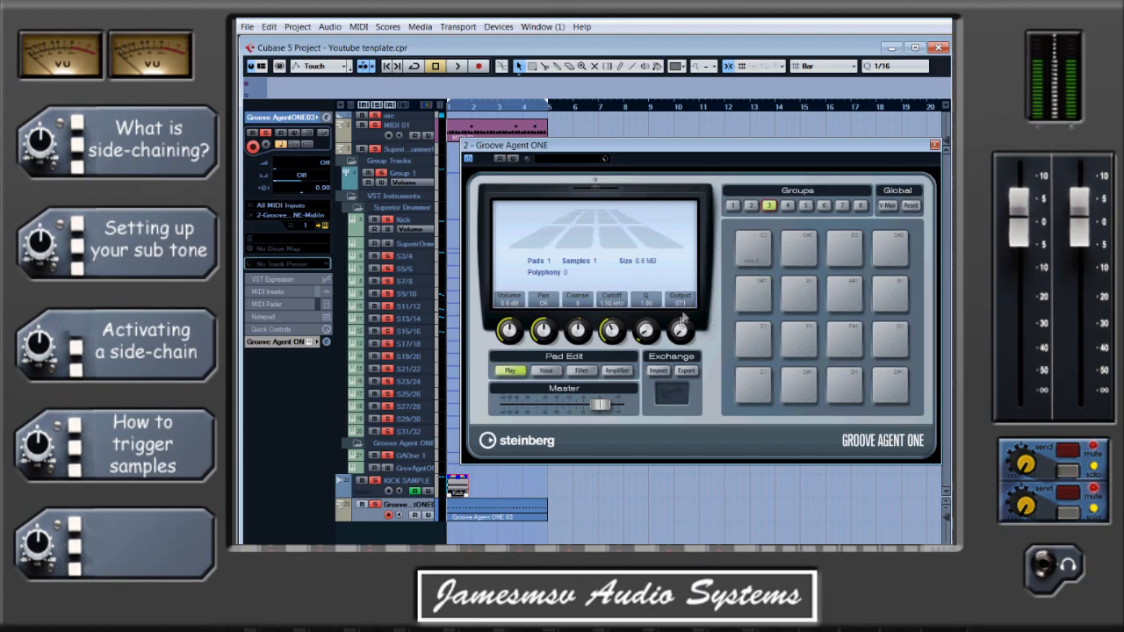
{"action": "left_click", "coordinate": [749, 238]}
Check the Groove Agent ONE 03 part in the Key Editor by auditioning the C2 key, closing the instrument panel and the editor.
{"action": "double_click", "coordinate": [503, 512]}
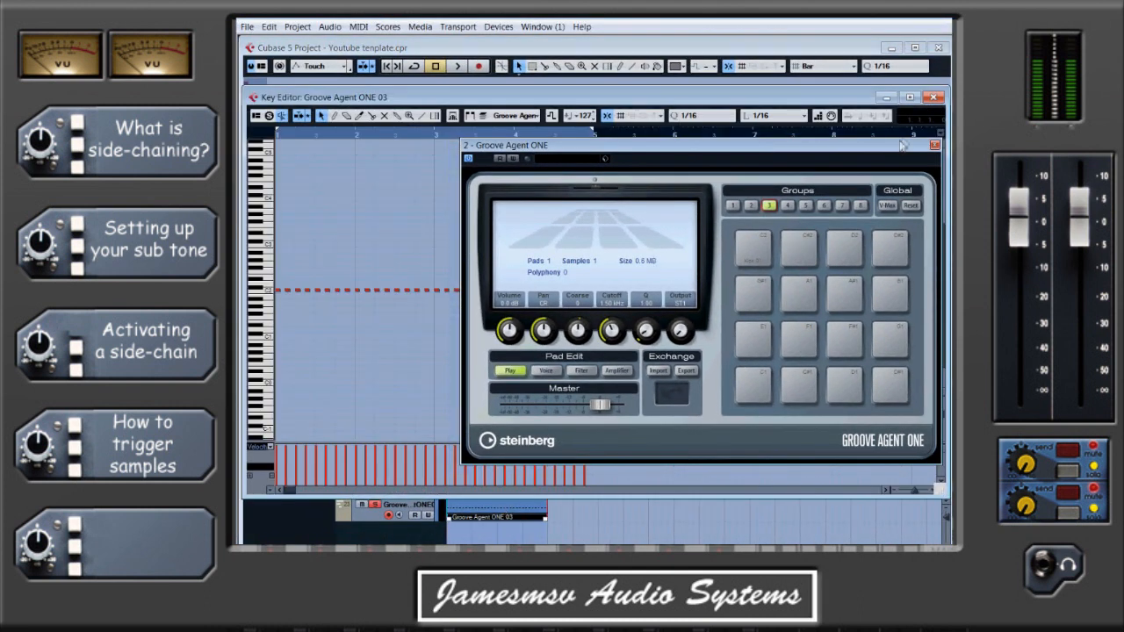
{"action": "left_click", "coordinate": [934, 144]}
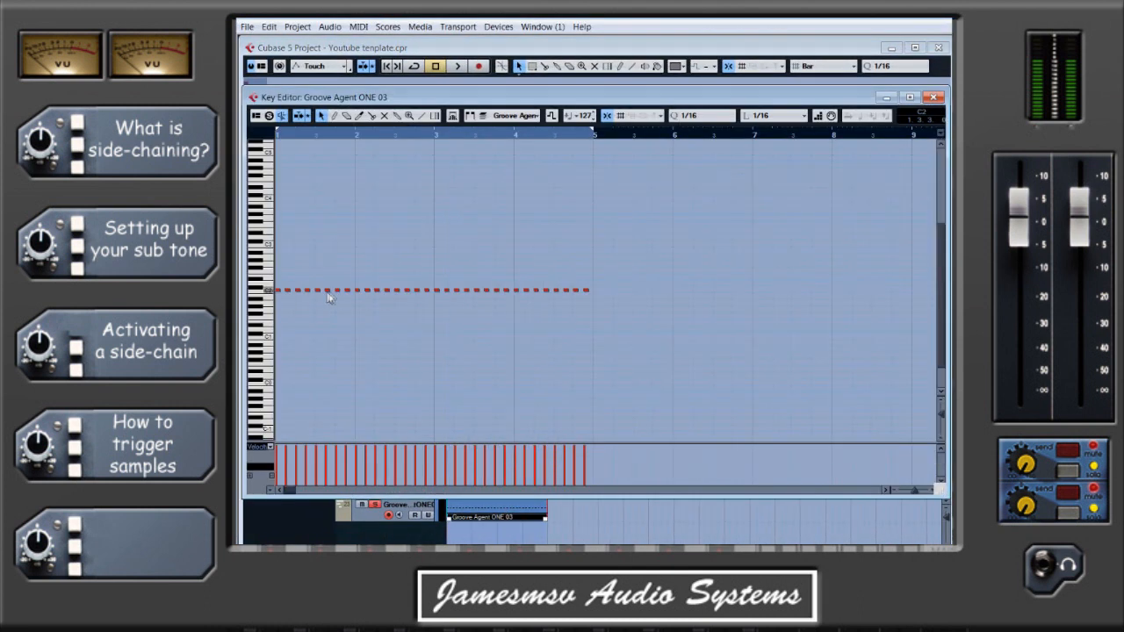
{"action": "left_click", "coordinate": [267, 293]}
{"action": "left_click", "coordinate": [267, 292]}
{"action": "left_click", "coordinate": [934, 97]}
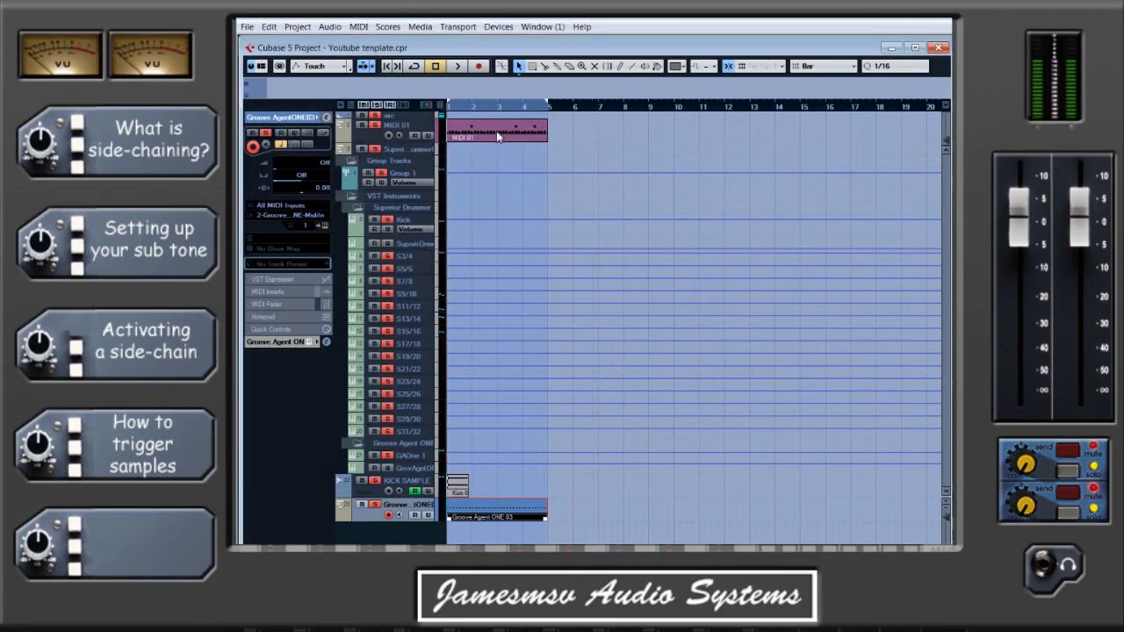
Play the loop, lower the GAOne 1 channel's volume to -18.35, close its settings and stop the playback.
{"action": "left_click", "coordinate": [458, 66]}
{"action": "left_click", "coordinate": [421, 458]}
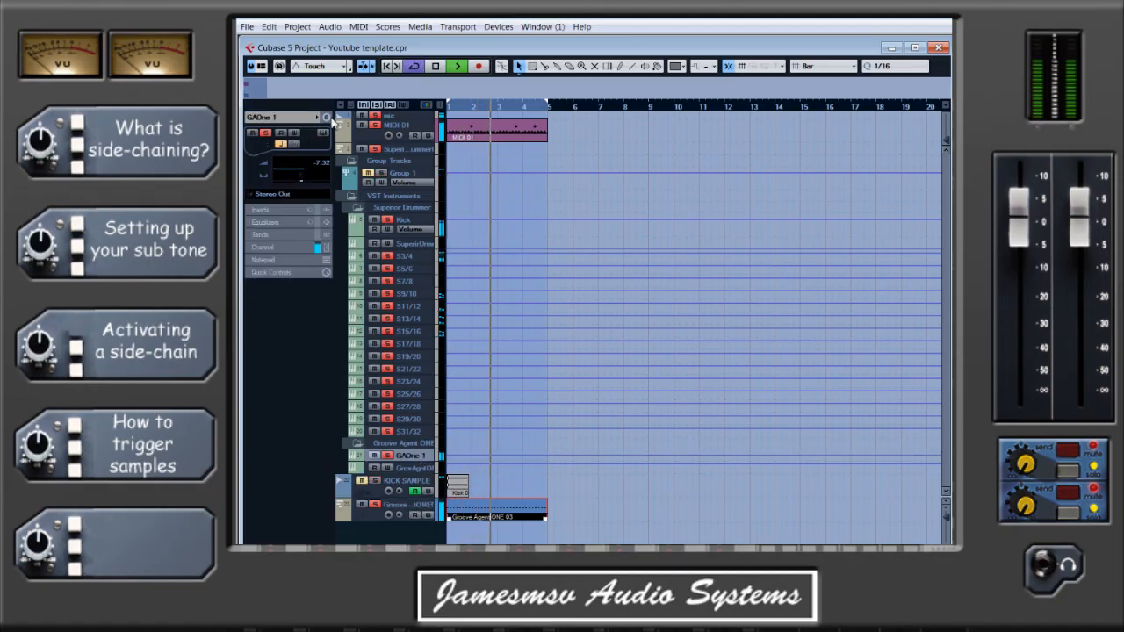
{"action": "left_click", "coordinate": [327, 118]}
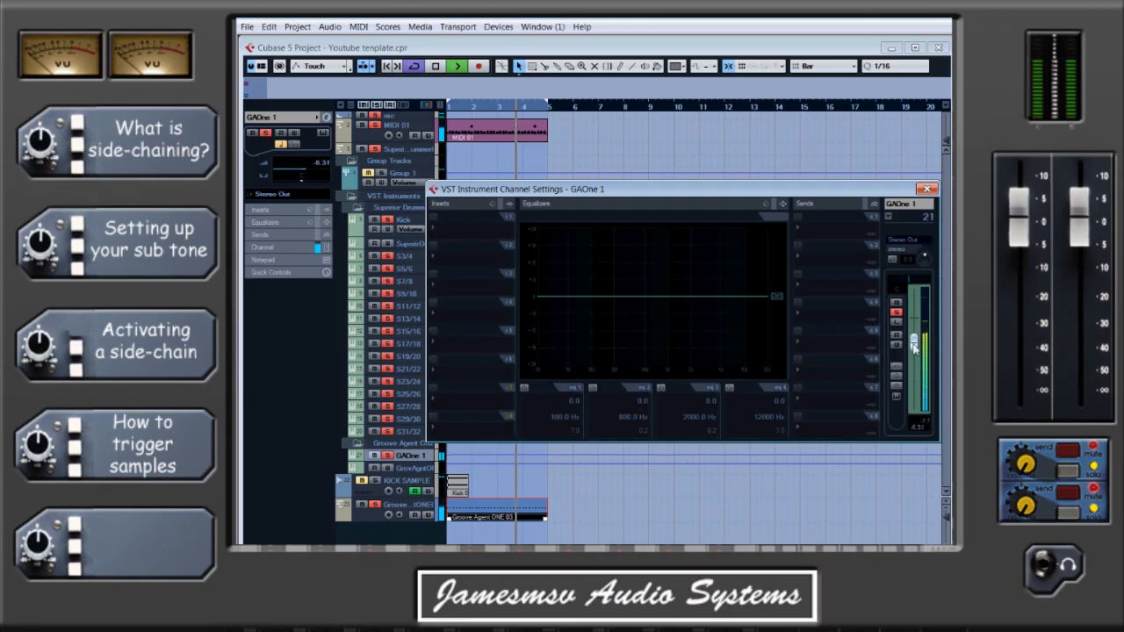
{"action": "left_click_drag", "start_coordinate": [914, 346], "coordinate": [914, 373]}
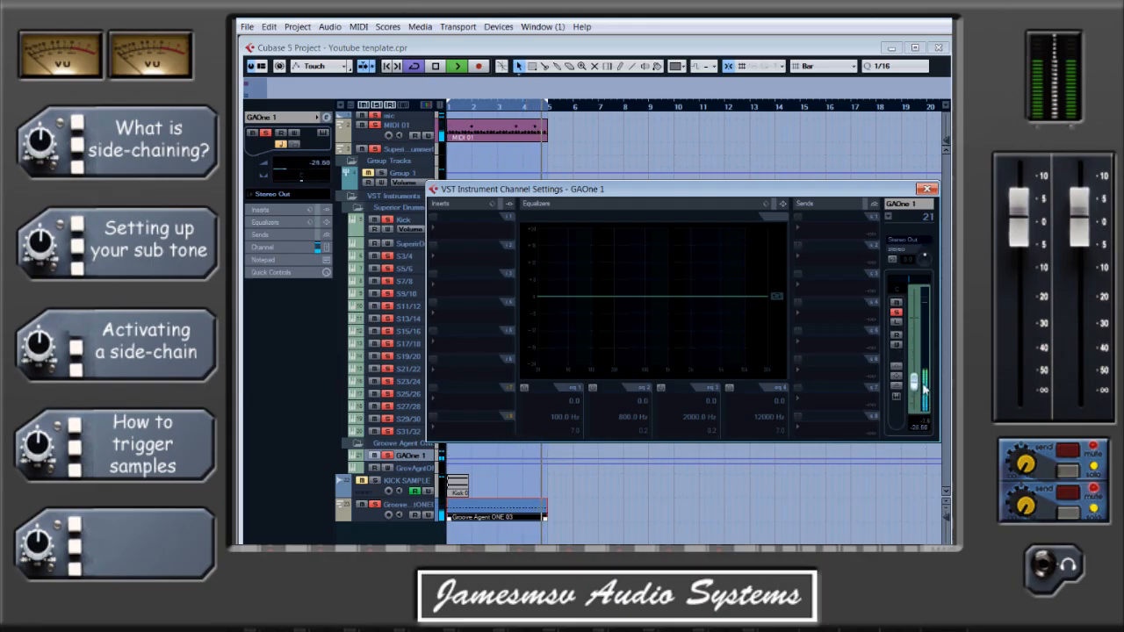
{"action": "left_click", "coordinate": [927, 189]}
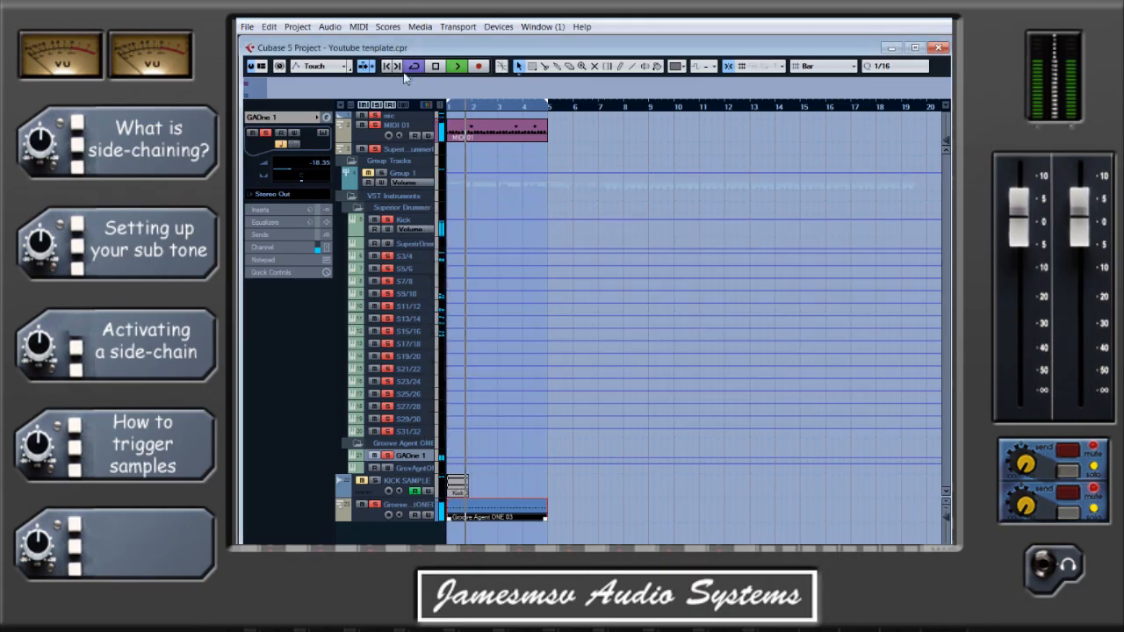
{"action": "key", "text": "space"}
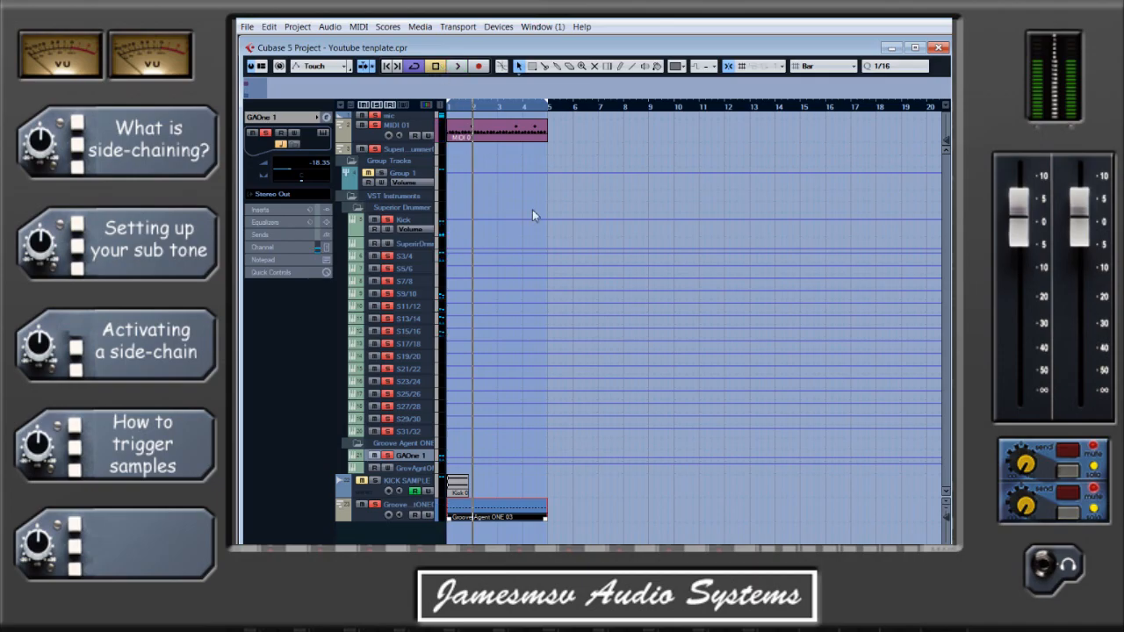